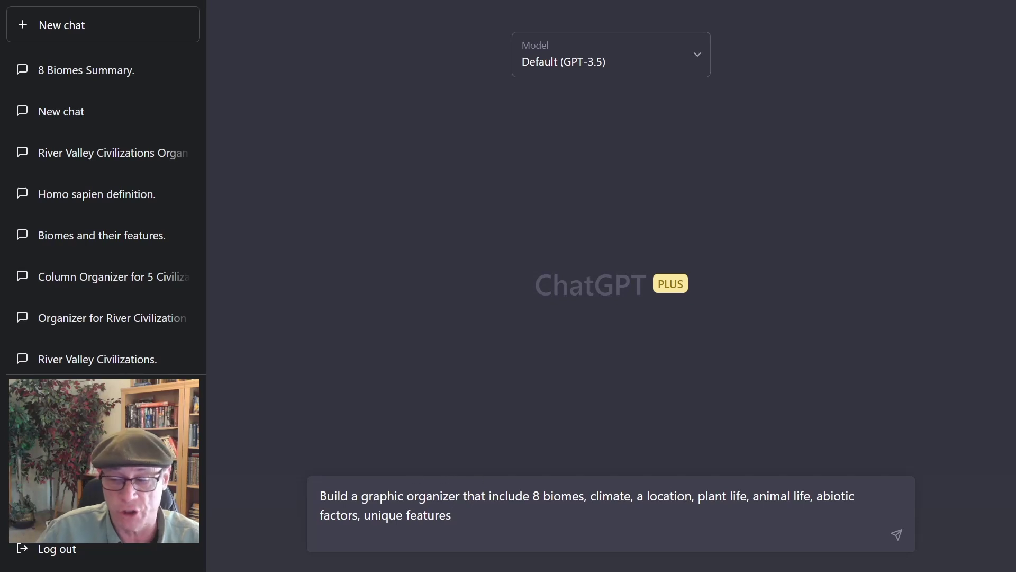
Step: Submit the drafted prompt for a graphic organizer of 8 biomes with climate, location, plant life, animal life, abiotic factors and unique features
{"action": "left_click", "coordinate": [897, 535]}
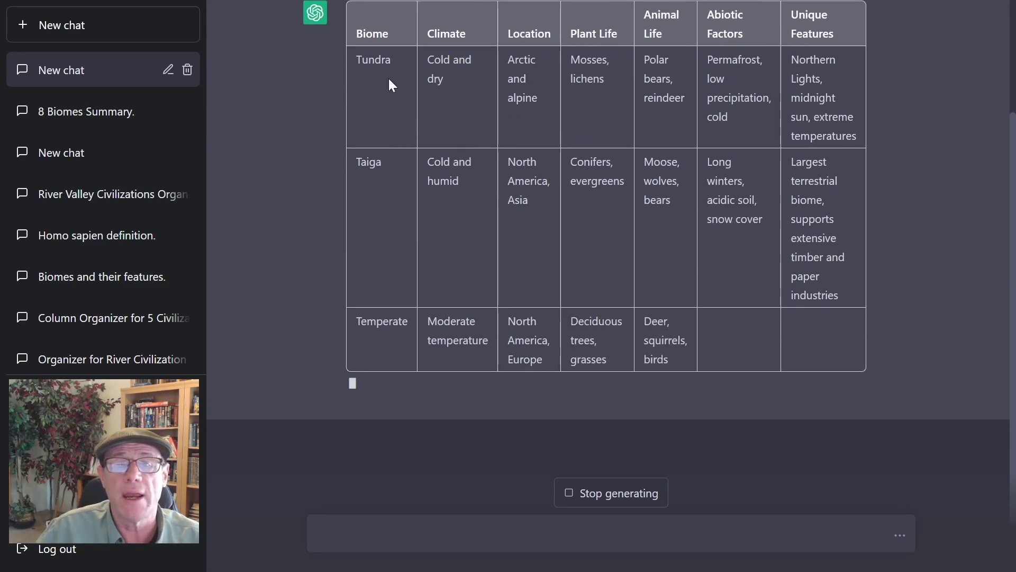
Step: Examine the generated biomes table, checking its columns and every biome row from start to end
{"action": "scroll", "coordinate": [440, 165], "scroll_direction": "up", "scroll_amount": 1}
{"action": "scroll", "coordinate": [439, 163], "scroll_direction": "up", "scroll_amount": 1}
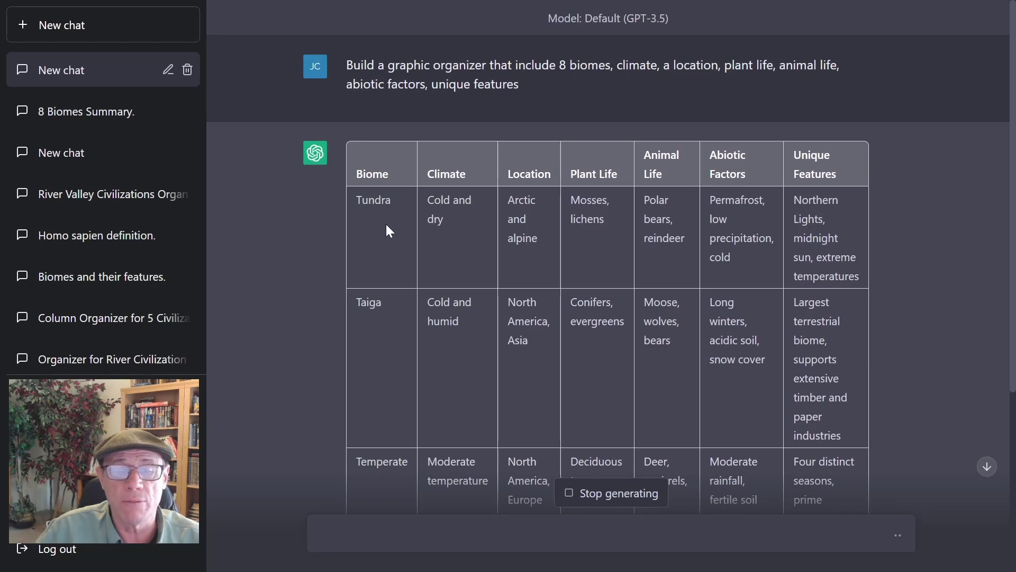
{"action": "scroll", "coordinate": [403, 312], "scroll_direction": "down", "scroll_amount": 6}
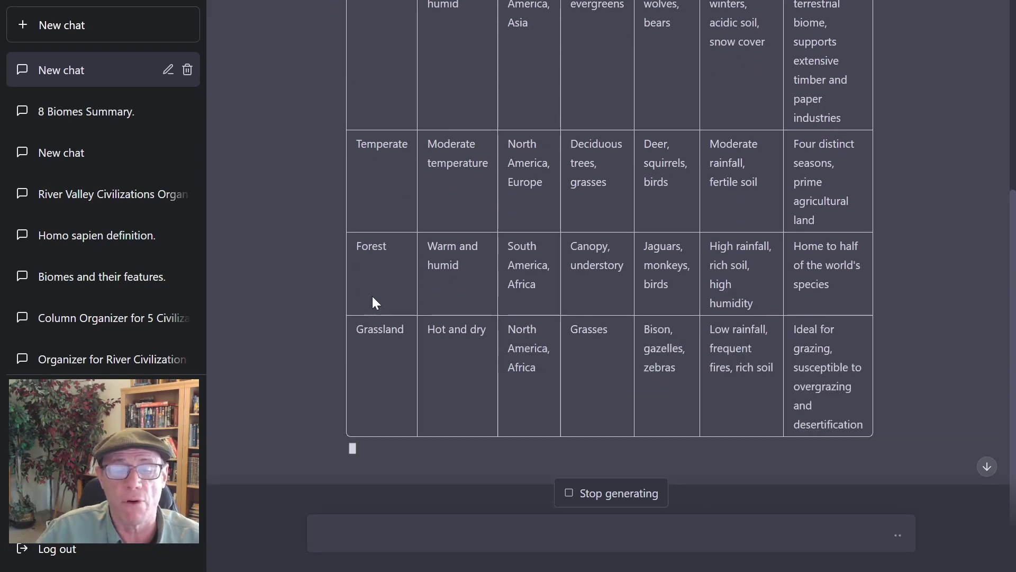
{"action": "scroll", "coordinate": [366, 313], "scroll_direction": "up", "scroll_amount": 4}
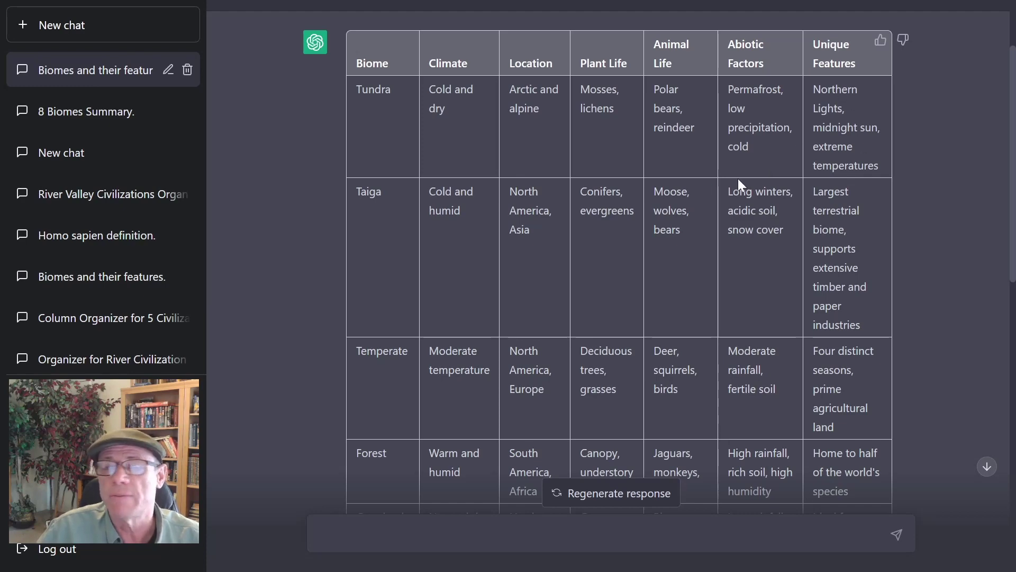
{"action": "scroll", "coordinate": [584, 170], "scroll_direction": "down", "scroll_amount": 10}
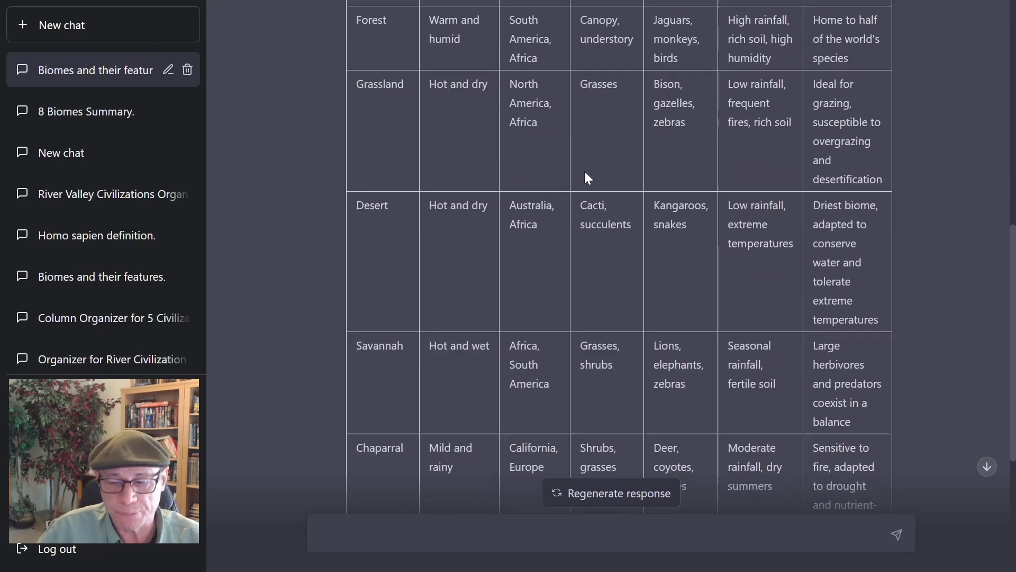
{"action": "scroll", "coordinate": [586, 164], "scroll_direction": "up", "scroll_amount": 4}
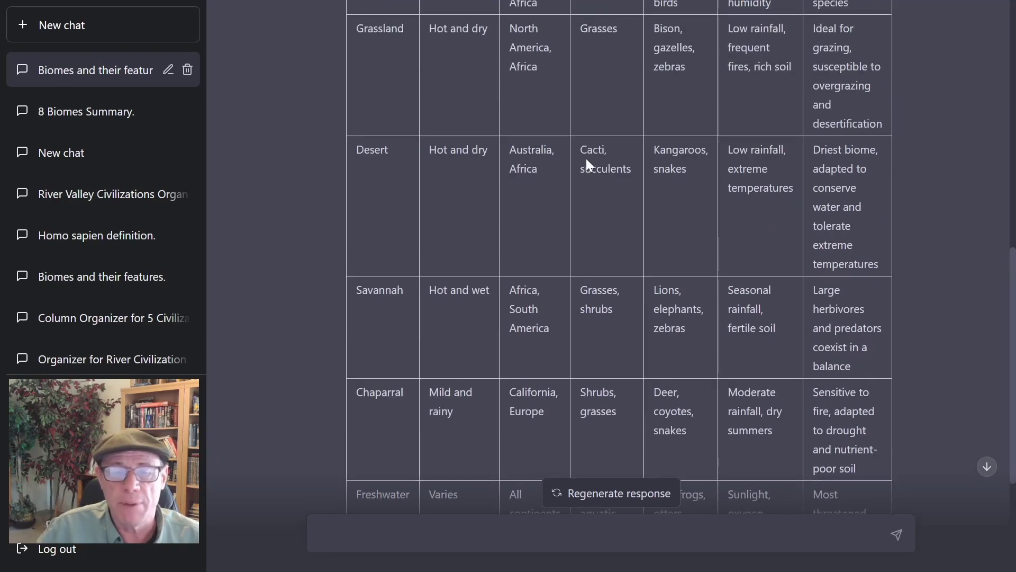
{"action": "scroll", "coordinate": [586, 159], "scroll_direction": "down", "scroll_amount": 5}
{"action": "scroll", "coordinate": [720, 284], "scroll_direction": "up", "scroll_amount": 8}
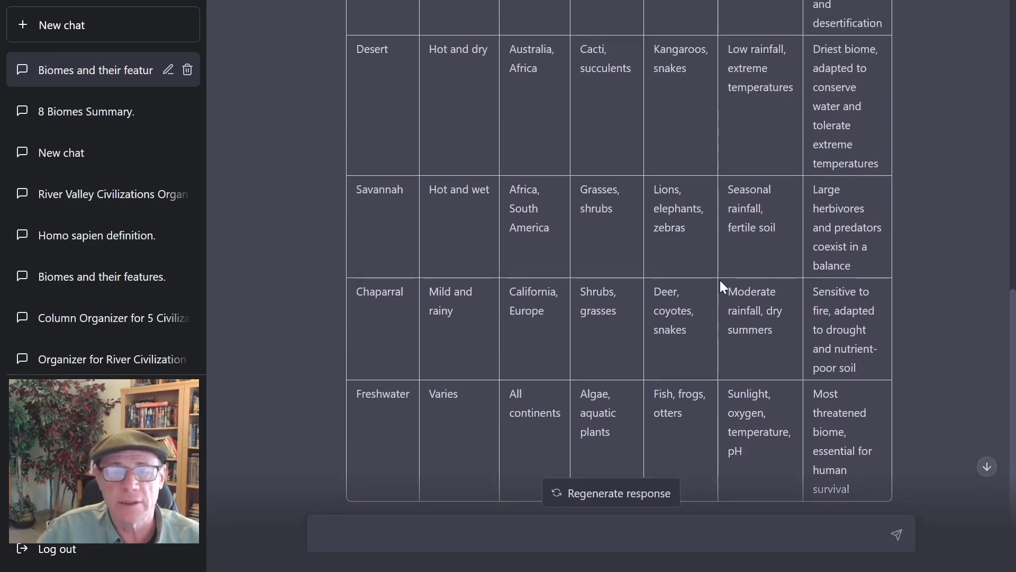
{"action": "scroll", "coordinate": [553, 226], "scroll_direction": "up", "scroll_amount": 6}
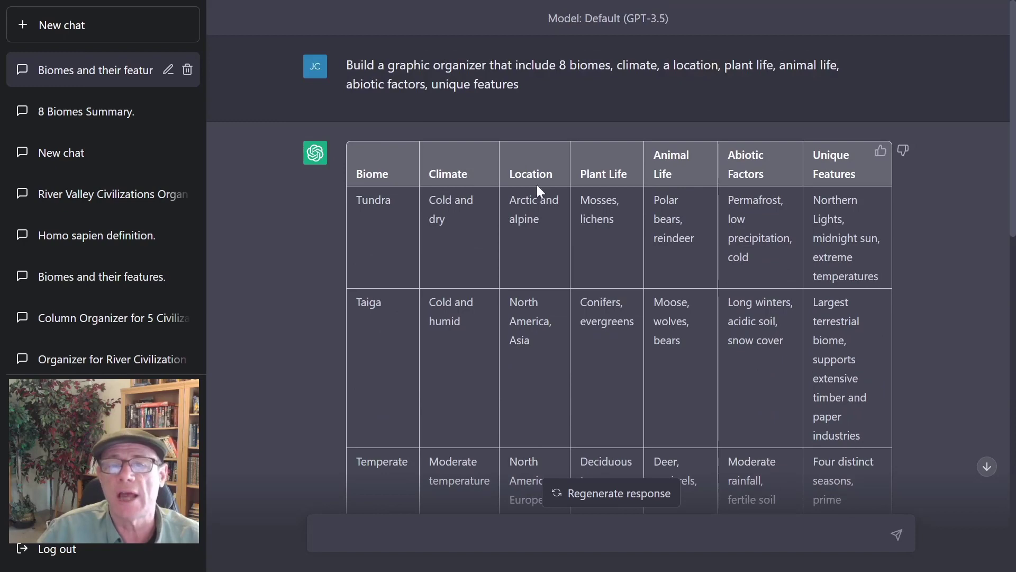
Step: Send the follow-up "Here are some ideas for additional information that could be included in a graphic organizer about biomes"
{"action": "scroll", "coordinate": [560, 180], "scroll_direction": "down", "scroll_amount": 15}
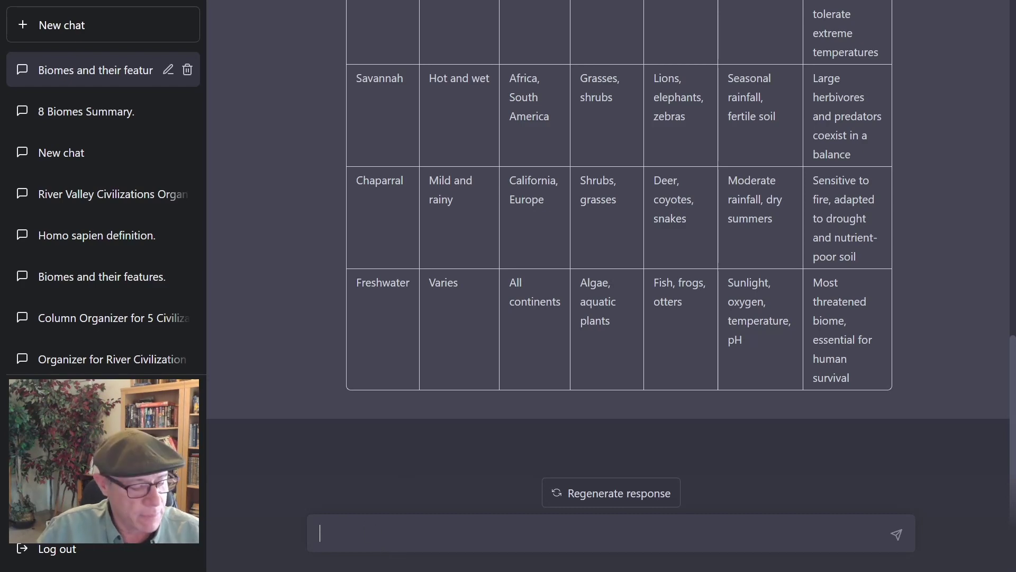
{"action": "type", "text": "Here are some ideas for additional information that could be included in a graphic organizer about biomes"}
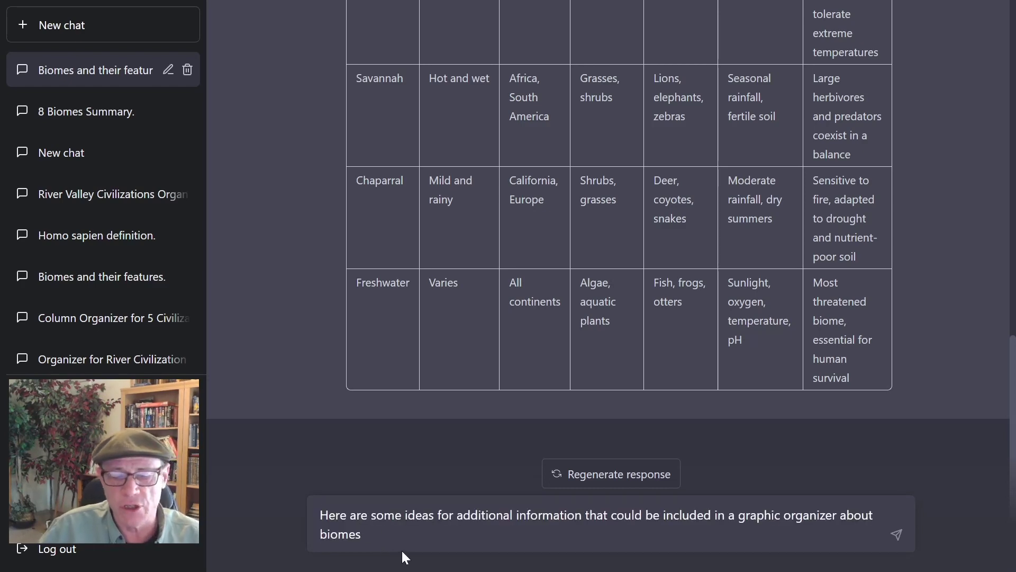
{"action": "left_click", "coordinate": [897, 535]}
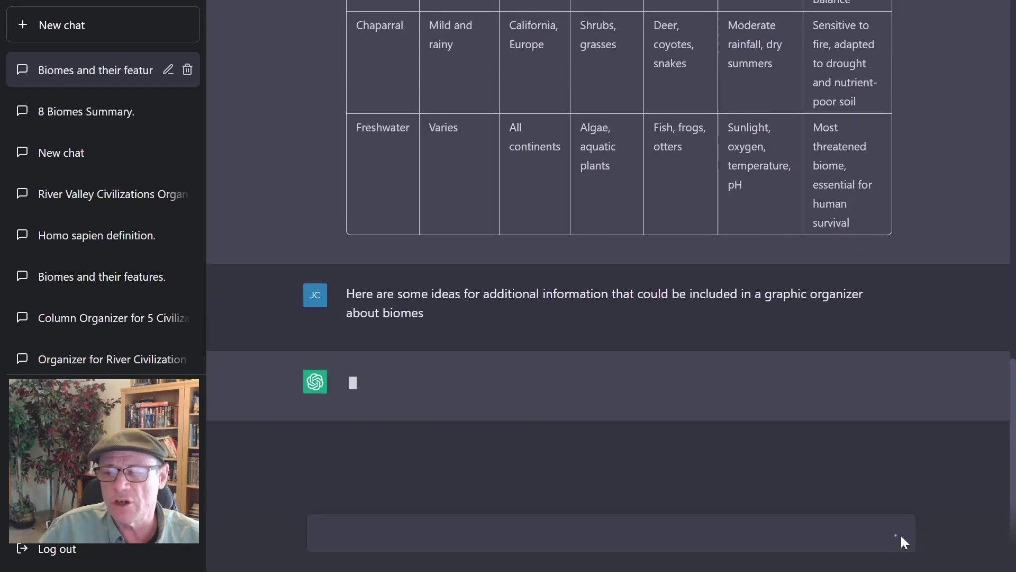
Step: Copy the heading "Human impact:" from the list of additional ideas for the biomes organizer
{"action": "scroll", "coordinate": [752, 180], "scroll_direction": "up", "scroll_amount": 12}
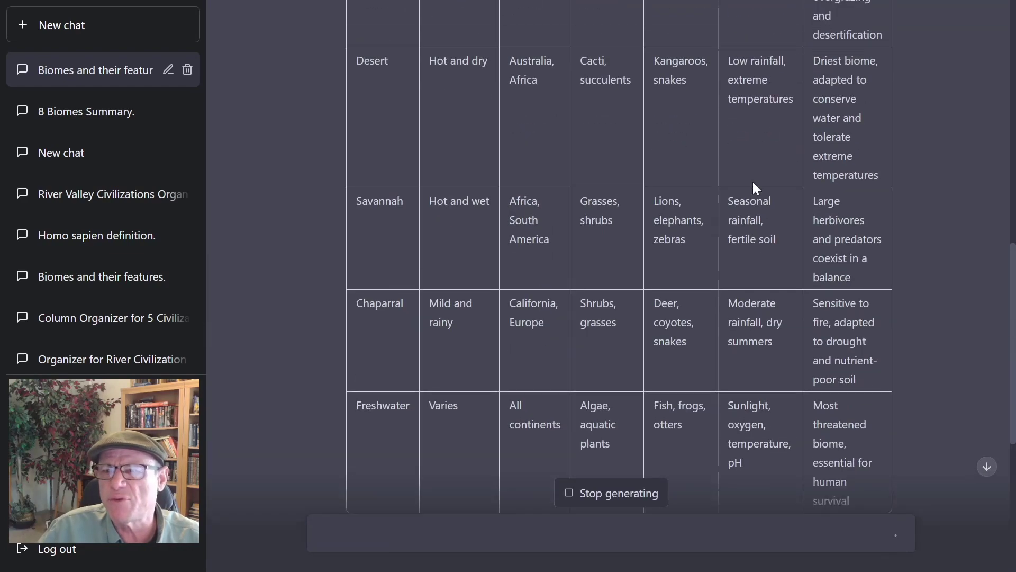
{"action": "scroll", "coordinate": [723, 178], "scroll_direction": "up", "scroll_amount": 4}
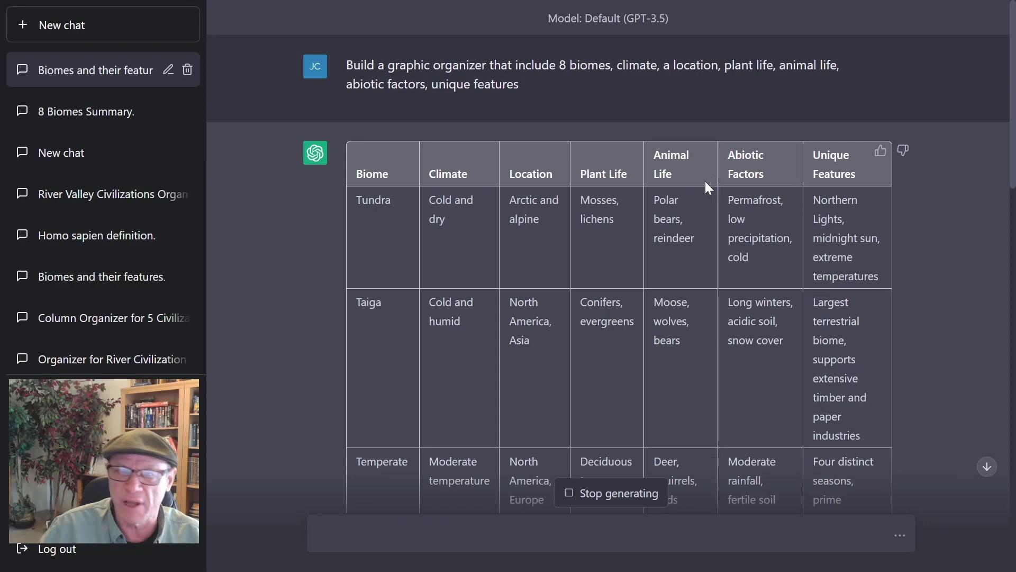
{"action": "scroll", "coordinate": [693, 182], "scroll_direction": "down", "scroll_amount": 20}
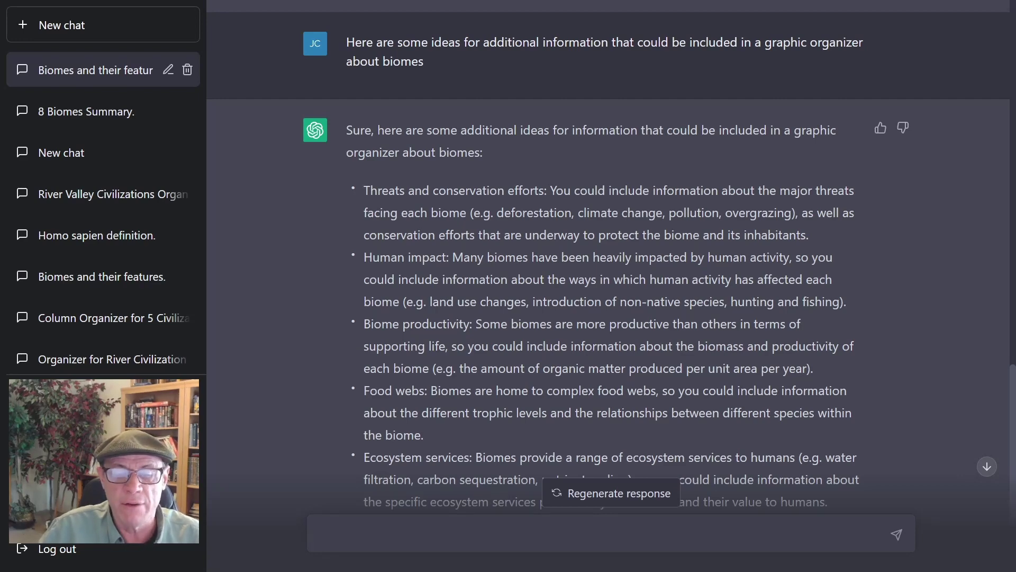
{"action": "scroll", "coordinate": [436, 383], "scroll_direction": "down", "scroll_amount": 1}
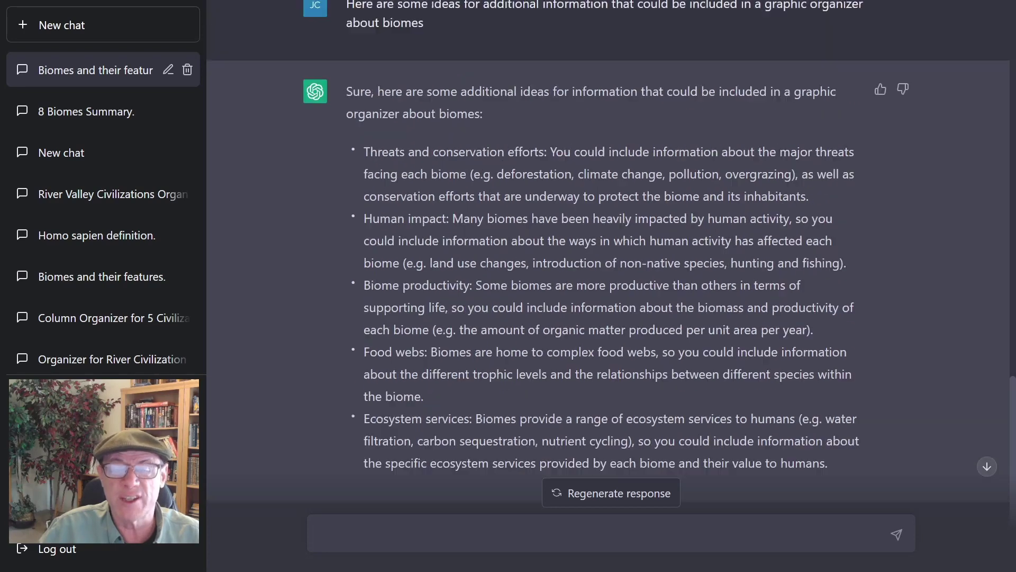
{"action": "scroll", "coordinate": [437, 383], "scroll_direction": "up", "scroll_amount": 2}
{"action": "left_click_drag", "start_coordinate": [449, 347], "coordinate": [364, 347]}
{"action": "right_click", "coordinate": [389, 346]}
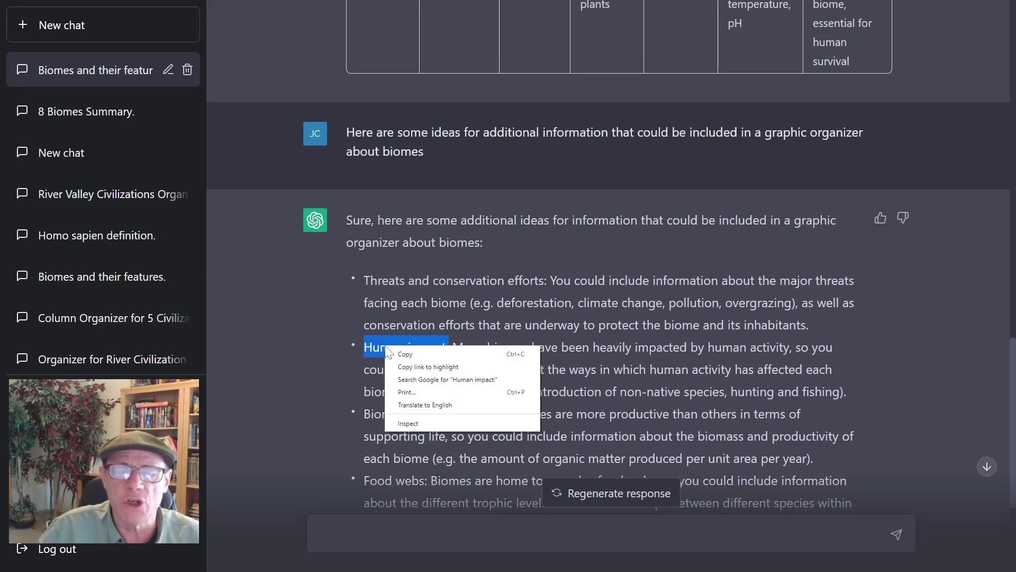
{"action": "left_click", "coordinate": [413, 354]}
Step: Edit the original biomes prompt to add ", Human impact:" after "unique features" and resubmit it
{"action": "scroll", "coordinate": [689, 60], "scroll_direction": "up", "scroll_amount": 4}
{"action": "scroll", "coordinate": [703, 121], "scroll_direction": "up", "scroll_amount": 15}
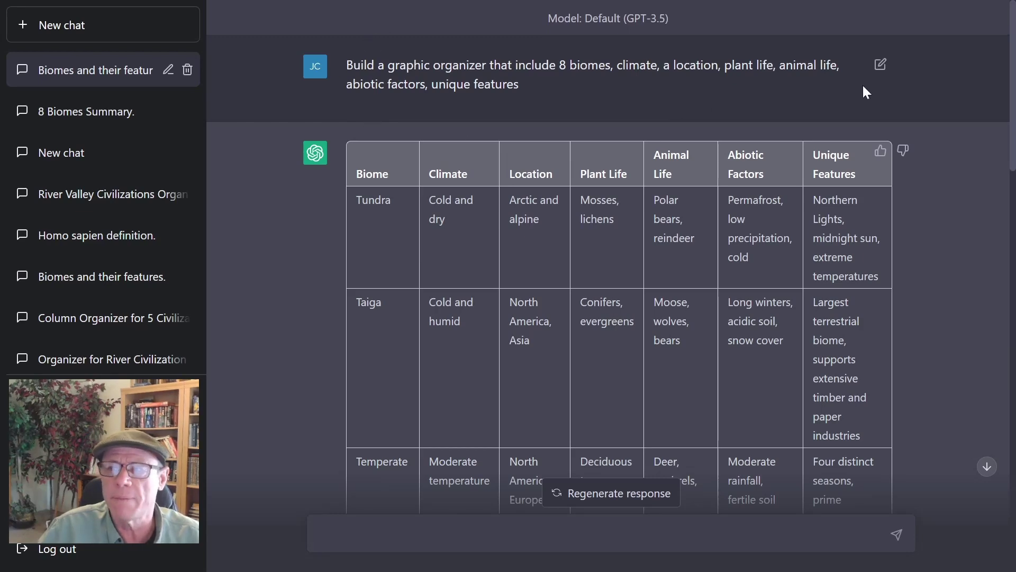
{"action": "left_click", "coordinate": [880, 64]}
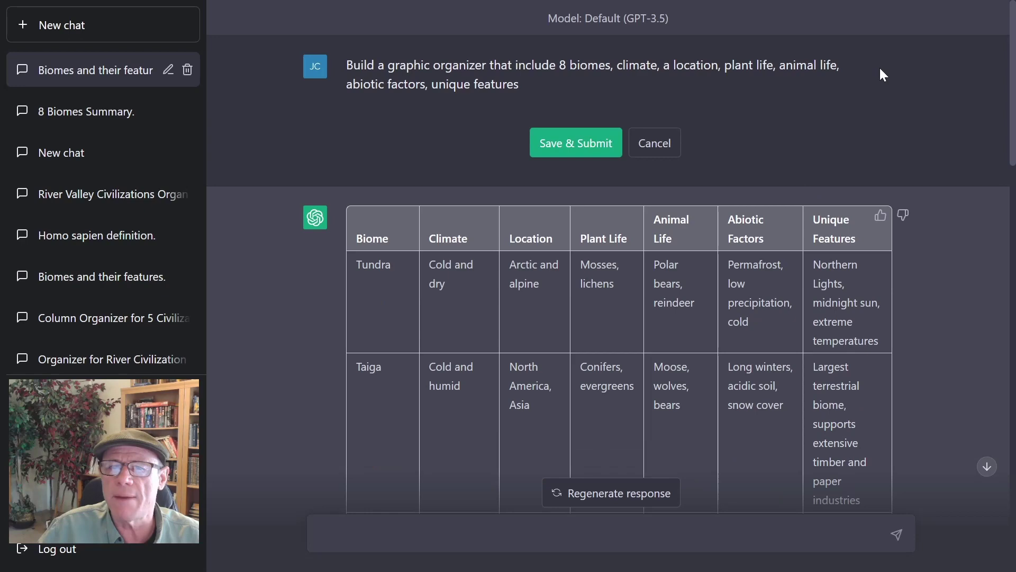
{"action": "double_click", "coordinate": [513, 83]}
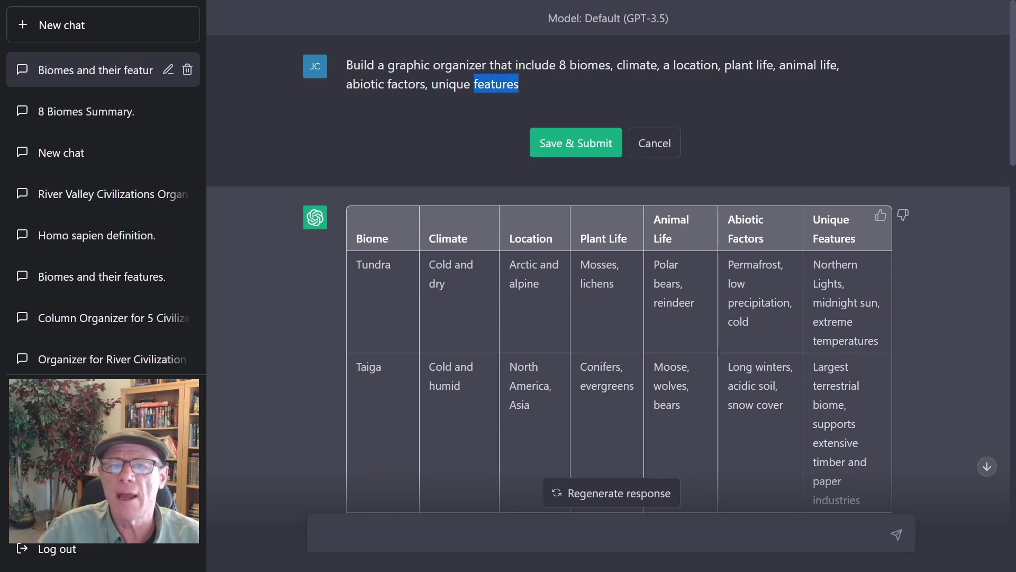
{"action": "left_click", "coordinate": [512, 83]}
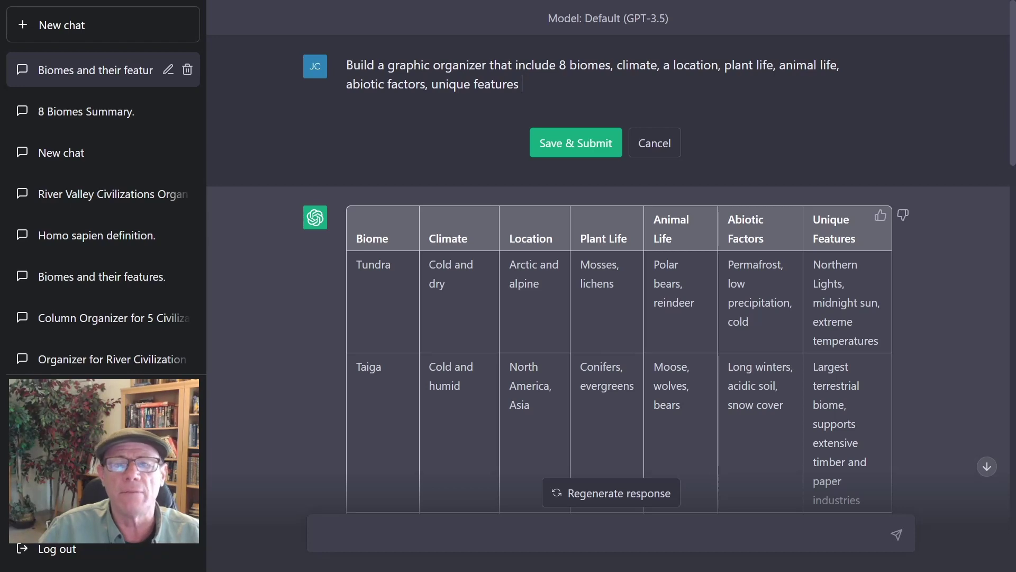
{"action": "type", "text": ", "}
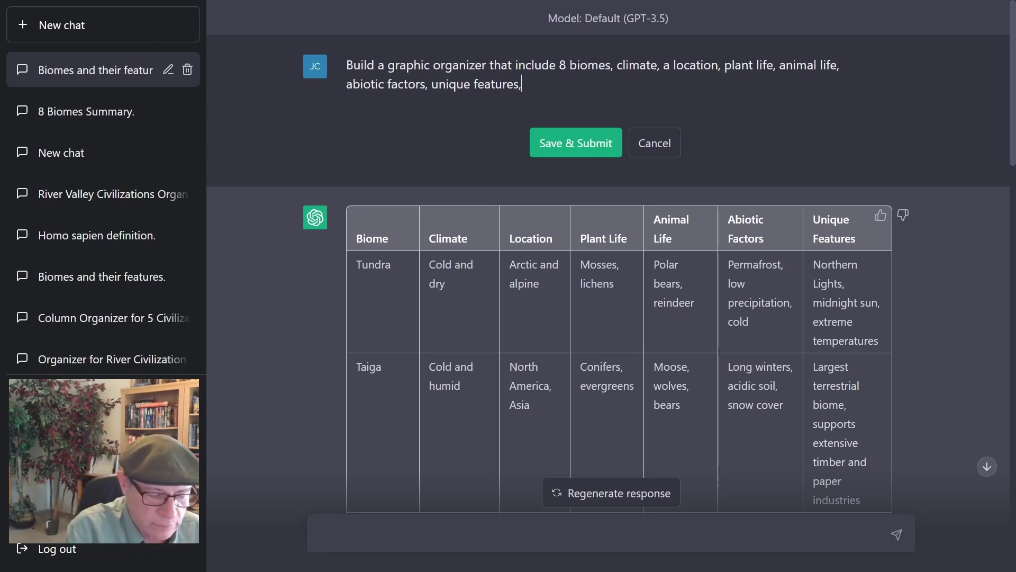
{"action": "type", "text": "Human impact:"}
{"action": "scroll", "coordinate": [562, 150], "scroll_direction": "down", "scroll_amount": 1}
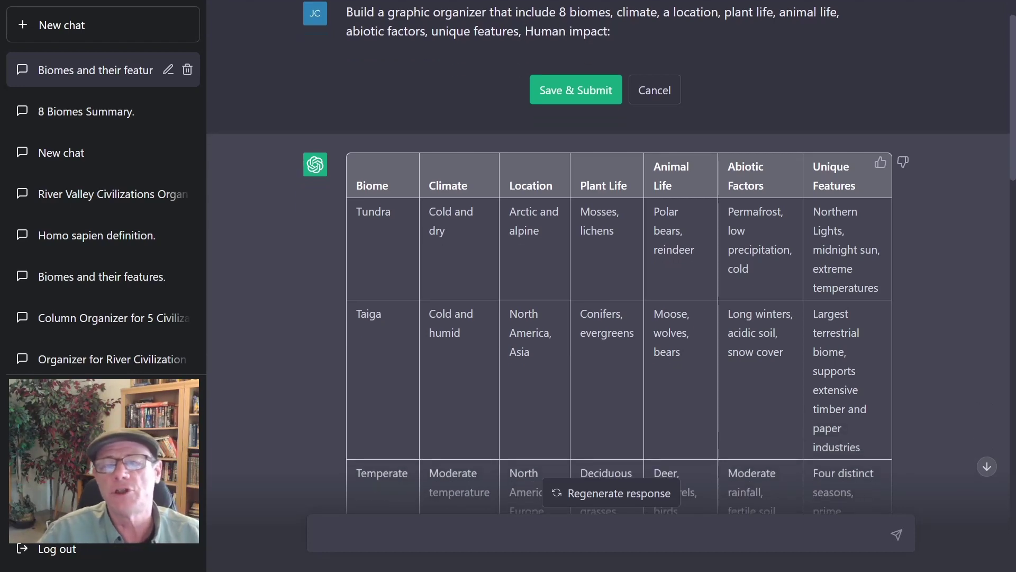
{"action": "left_click", "coordinate": [563, 96]}
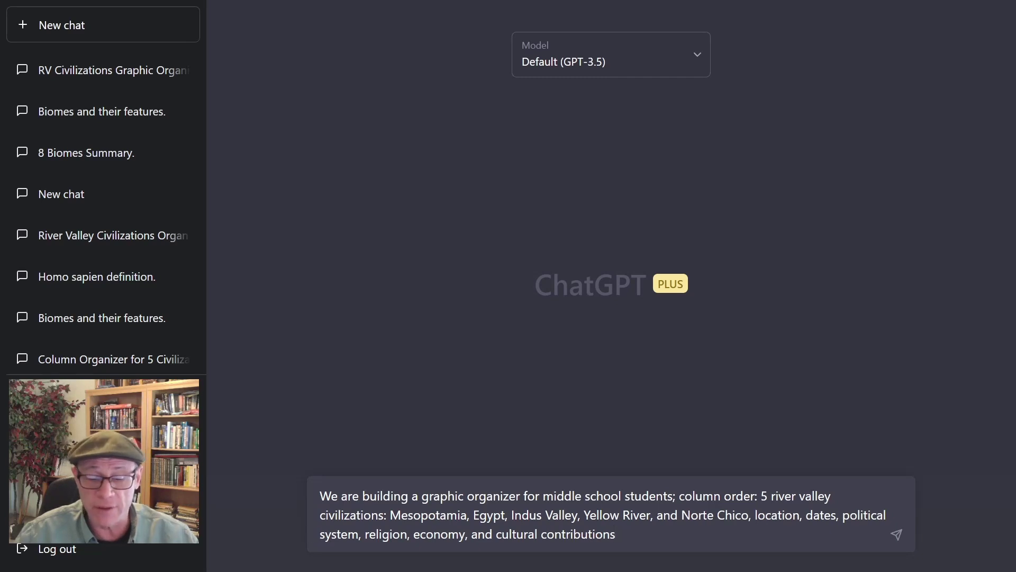
Step: Submit the middle-school graphic organizer prompt on five river valley civilizations by location, dates, political system, religion, economy and cultural contributions, and review the table
{"action": "left_click_drag", "start_coordinate": [390, 514], "coordinate": [891, 550]}
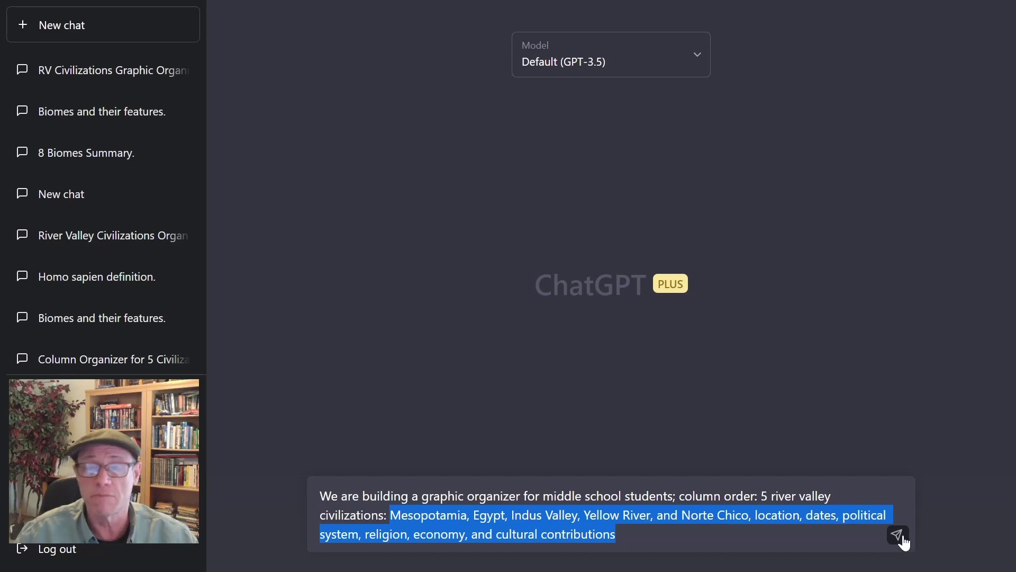
{"action": "left_click", "coordinate": [898, 535]}
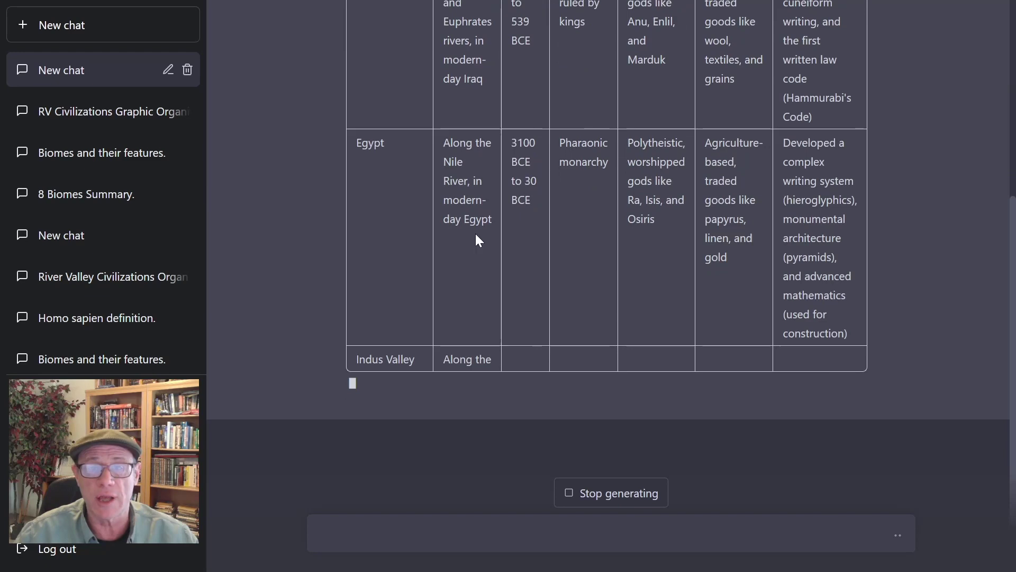
{"action": "scroll", "coordinate": [475, 248], "scroll_direction": "up", "scroll_amount": 5}
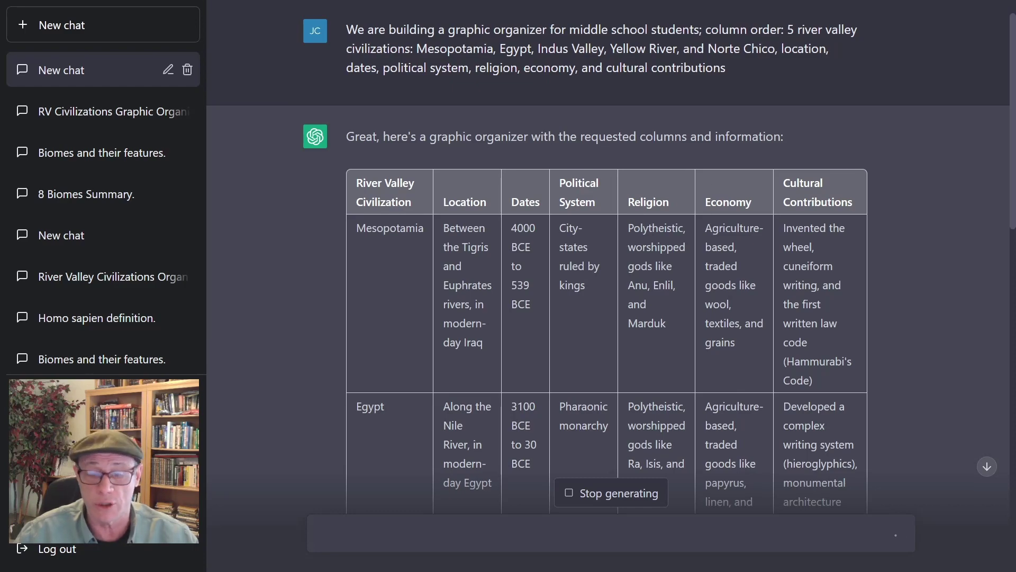
{"action": "scroll", "coordinate": [508, 289], "scroll_direction": "down", "scroll_amount": 8}
{"action": "scroll", "coordinate": [579, 265], "scroll_direction": "down", "scroll_amount": 3}
{"action": "scroll", "coordinate": [579, 265], "scroll_direction": "up", "scroll_amount": 12}
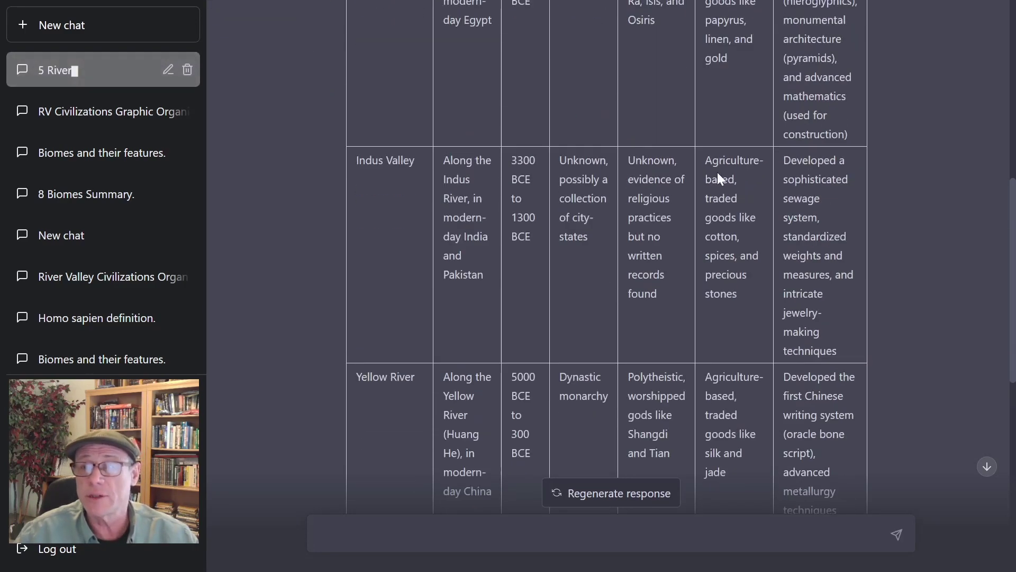
{"action": "scroll", "coordinate": [522, 212], "scroll_direction": "down", "scroll_amount": 20}
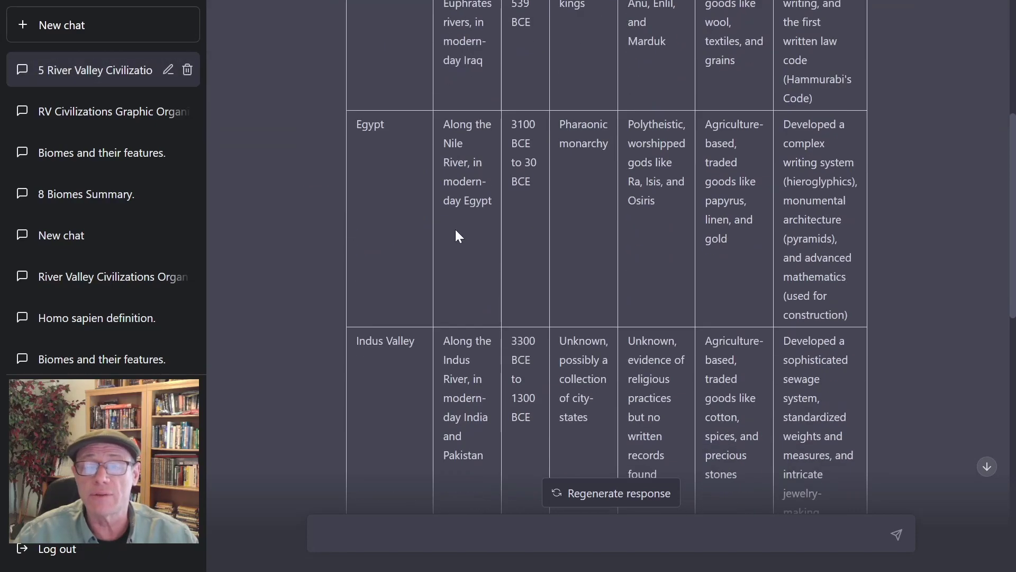
{"action": "scroll", "coordinate": [478, 306], "scroll_direction": "down", "scroll_amount": 2}
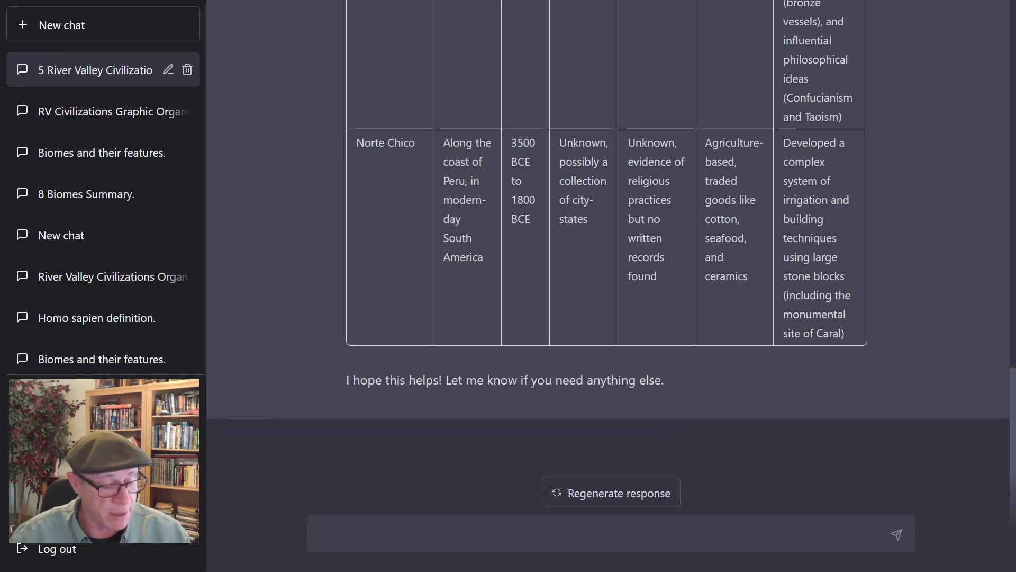
{"action": "key", "text": "ctrl+v"}
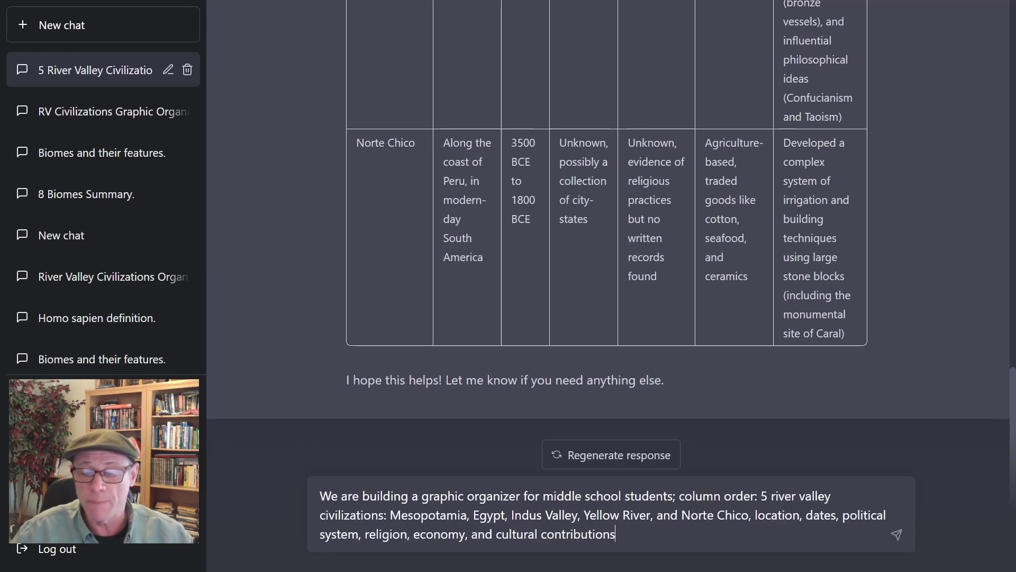
{"action": "left_click_drag", "start_coordinate": [616, 535], "coordinate": [300, 497]}
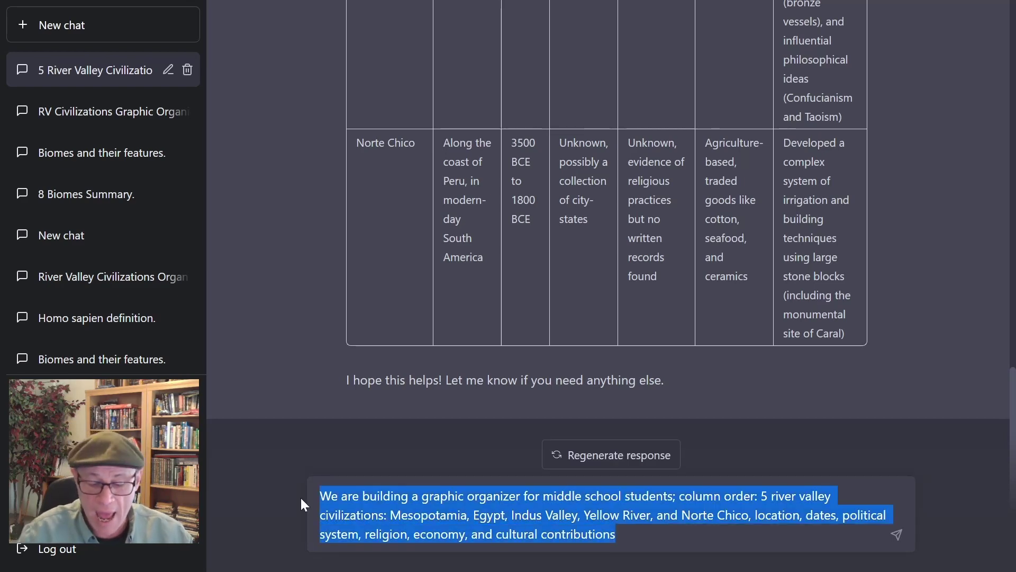
{"action": "key", "text": "BackSpace"}
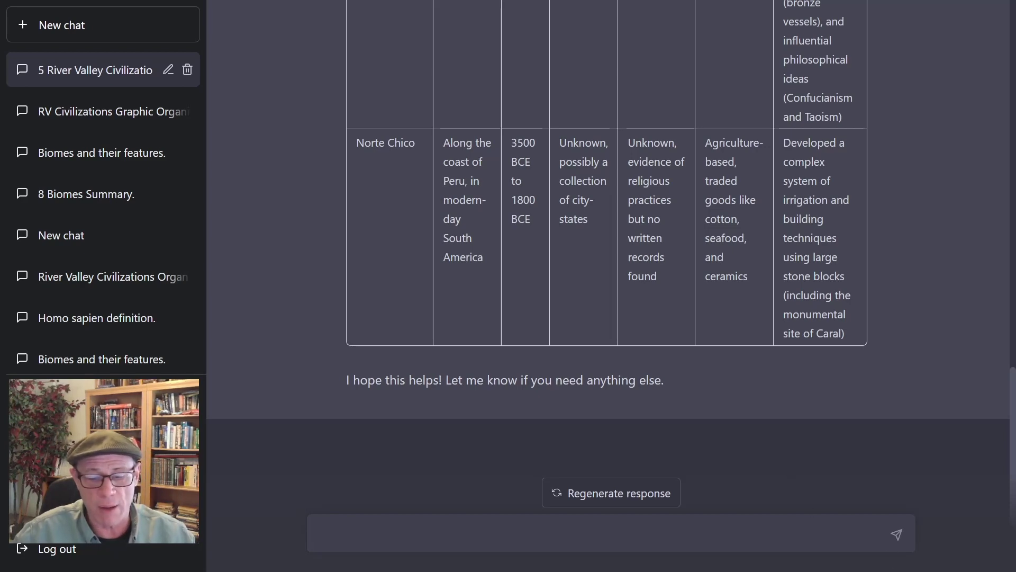
Step: Request 5 short answer, 5 multiple choice and 5 true false questions answerable from the chart, emphasizing Social Studies Standard G.6.26 on early river valley civilizations
{"action": "key", "text": "ctrl+v"}
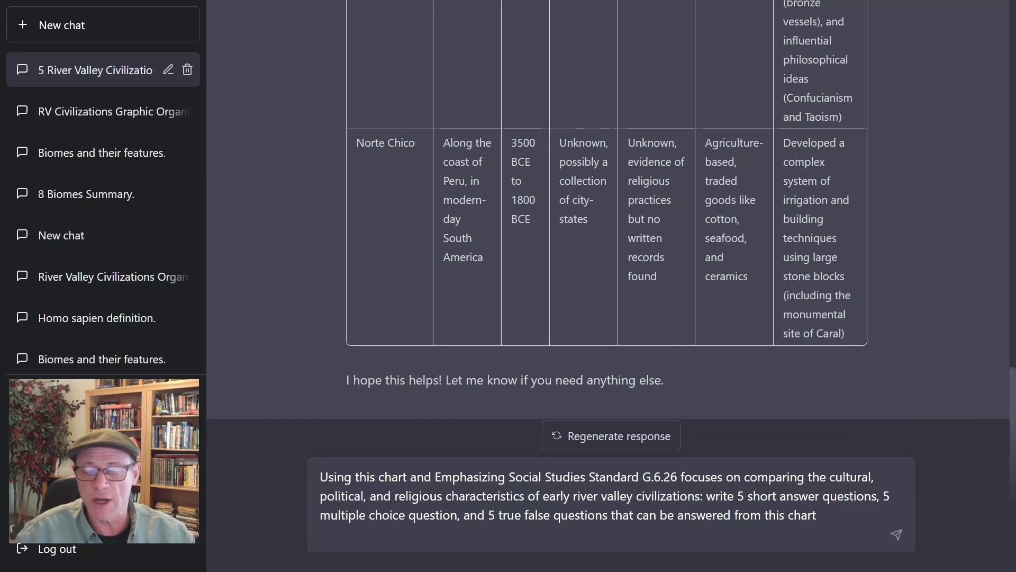
{"action": "left_click_drag", "start_coordinate": [677, 477], "coordinate": [643, 477]}
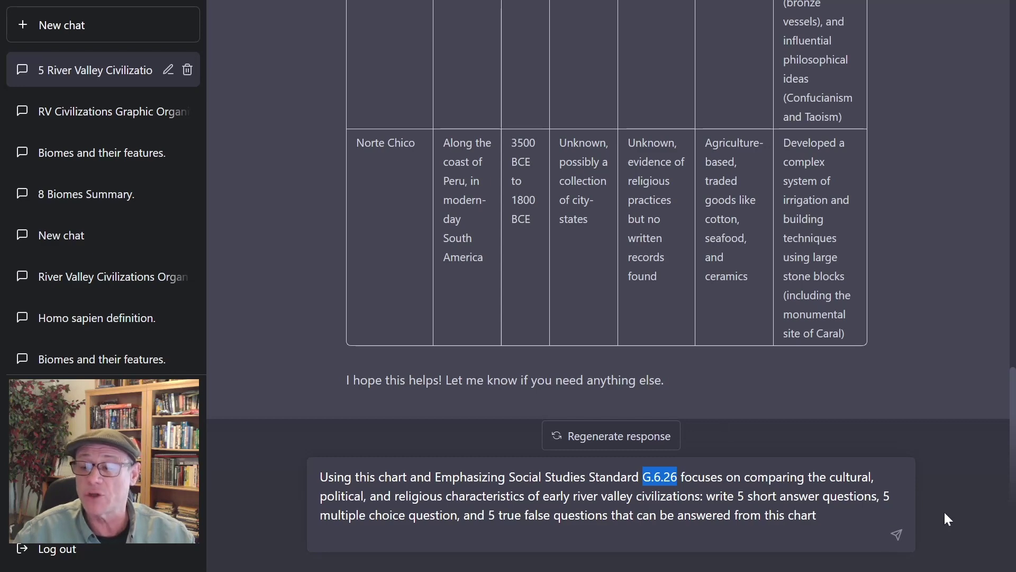
{"action": "left_click", "coordinate": [900, 535]}
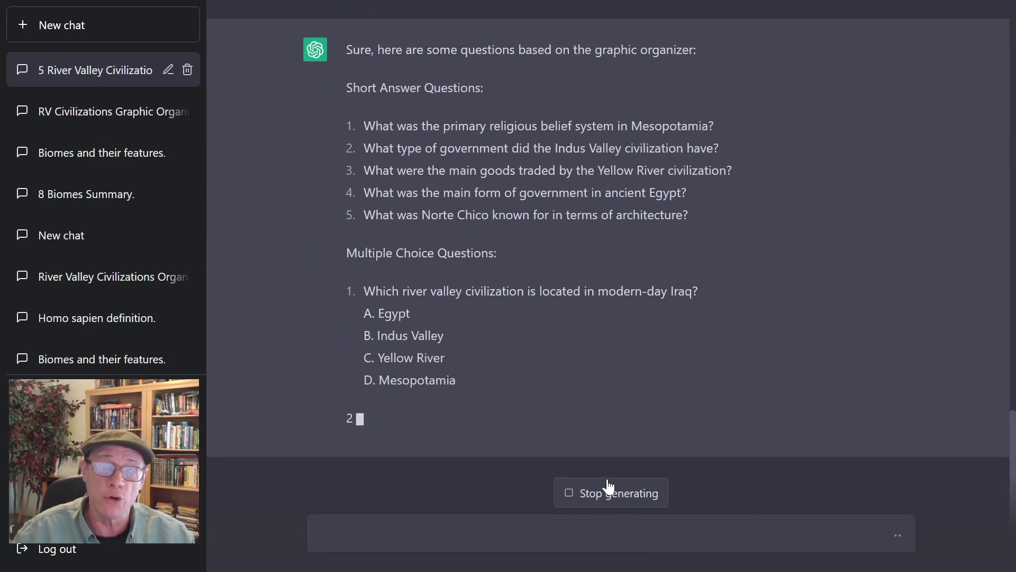
Step: Review the short answer, multiple choice and true/false questions against the river valley civilizations table
{"action": "scroll", "coordinate": [422, 222], "scroll_direction": "up", "scroll_amount": 10}
{"action": "scroll", "coordinate": [422, 222], "scroll_direction": "down", "scroll_amount": 13}
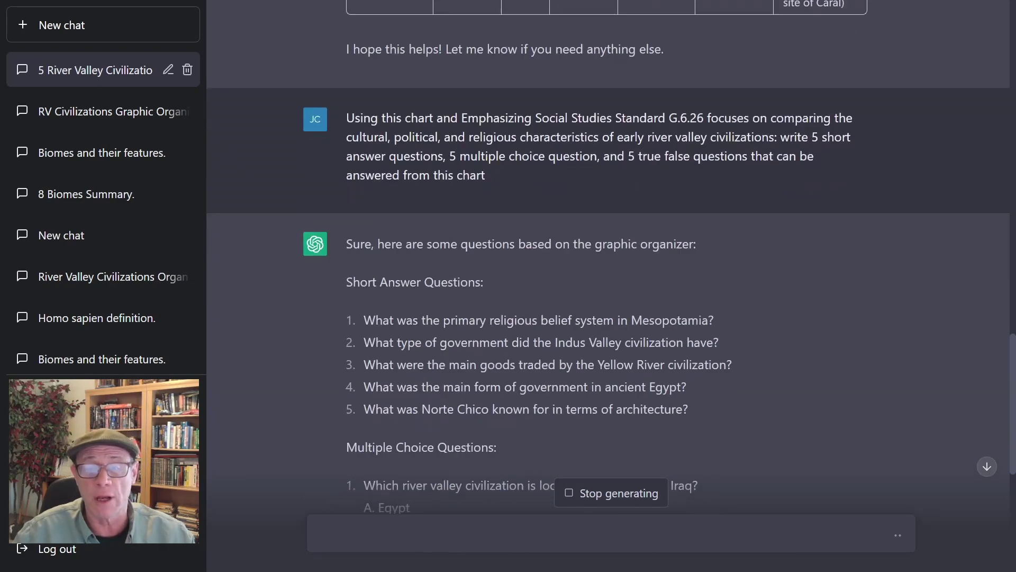
{"action": "scroll", "coordinate": [478, 287], "scroll_direction": "down", "scroll_amount": 3}
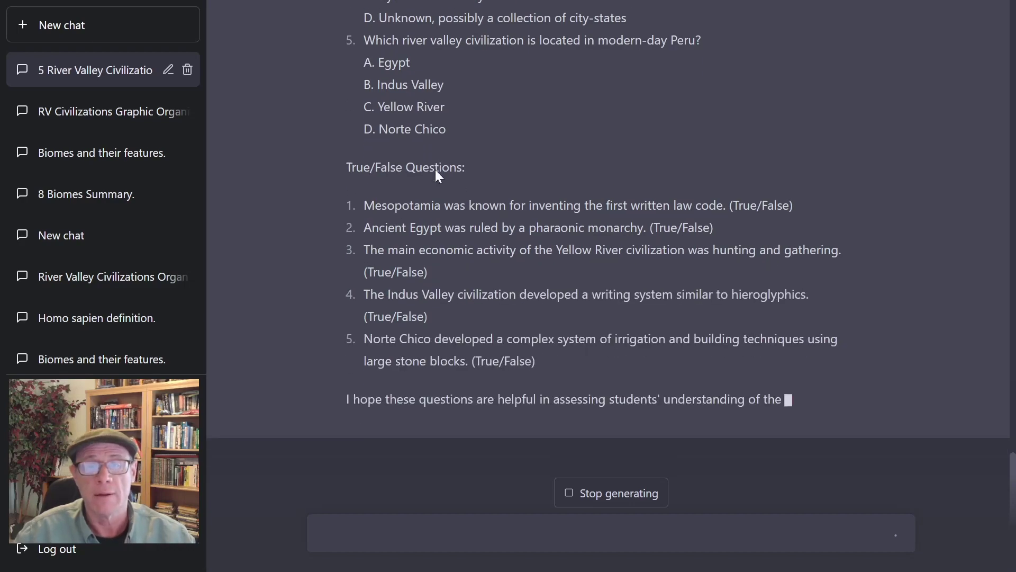
{"action": "scroll", "coordinate": [435, 170], "scroll_direction": "up", "scroll_amount": 5}
{"action": "scroll", "coordinate": [429, 164], "scroll_direction": "up", "scroll_amount": 20}
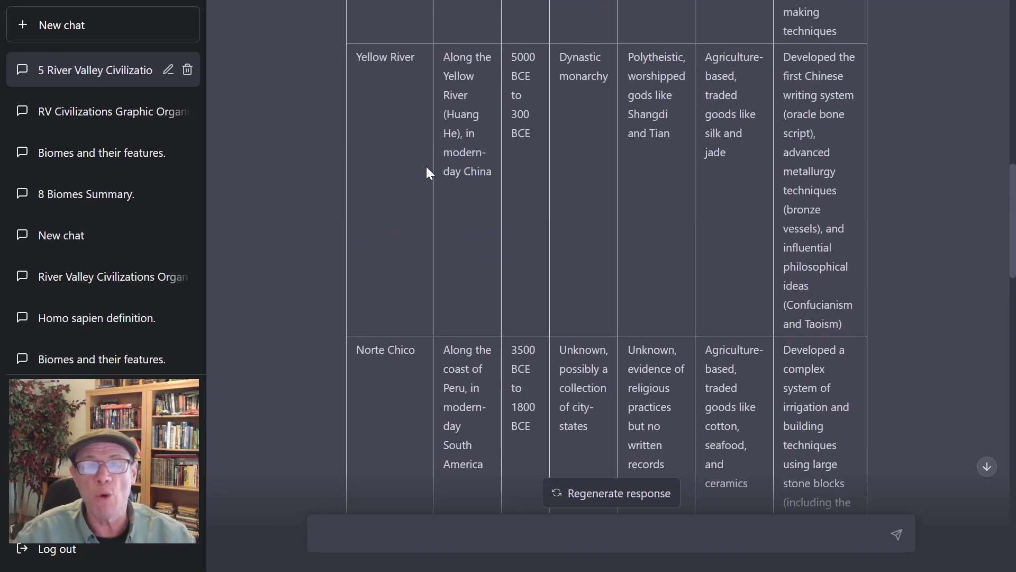
{"action": "scroll", "coordinate": [421, 167], "scroll_direction": "up", "scroll_amount": 10}
{"action": "scroll", "coordinate": [408, 145], "scroll_direction": "down", "scroll_amount": 17}
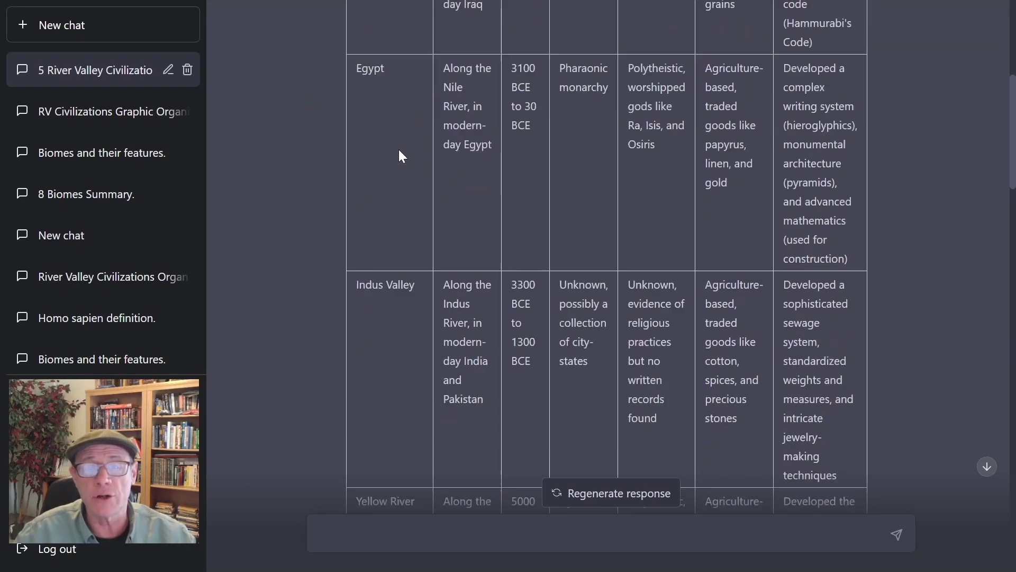
{"action": "scroll", "coordinate": [398, 161], "scroll_direction": "down", "scroll_amount": 20}
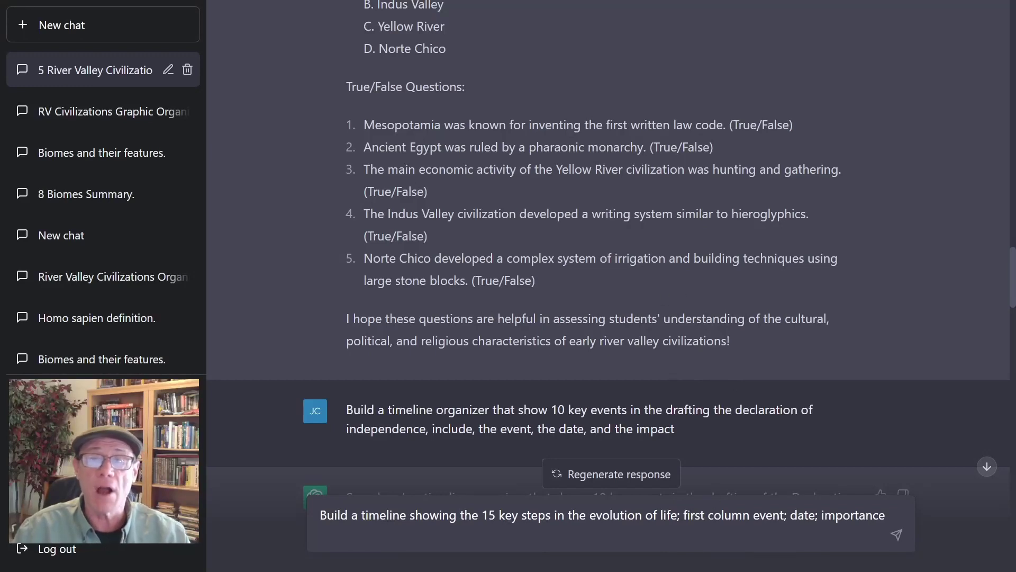
Step: Resubmit the prompt for a timeline organizer of 10 key events in drafting the Declaration of Independence, with event, date and impact
{"action": "scroll", "coordinate": [537, 241], "scroll_direction": "down", "scroll_amount": 2}
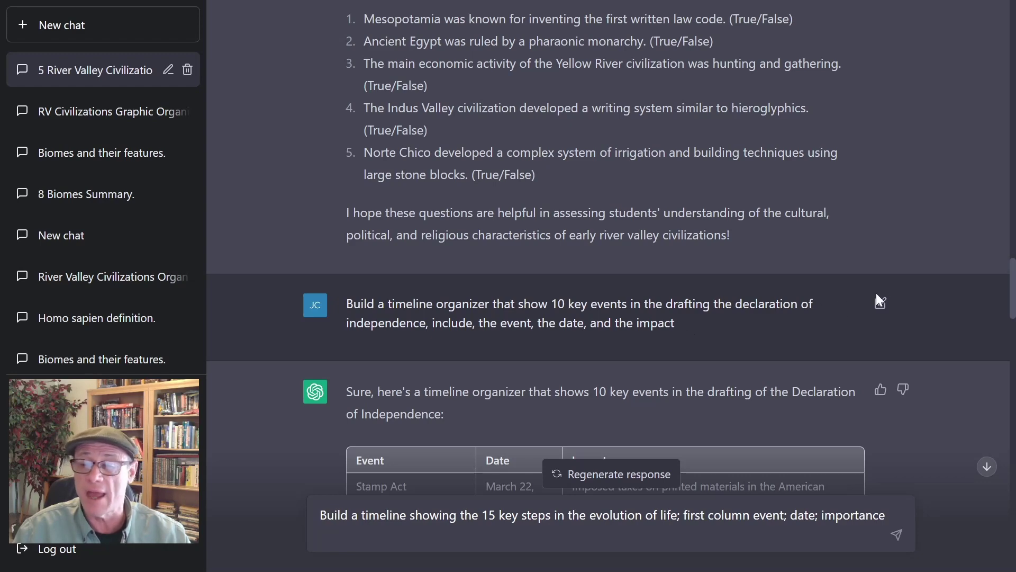
{"action": "left_click", "coordinate": [881, 304]}
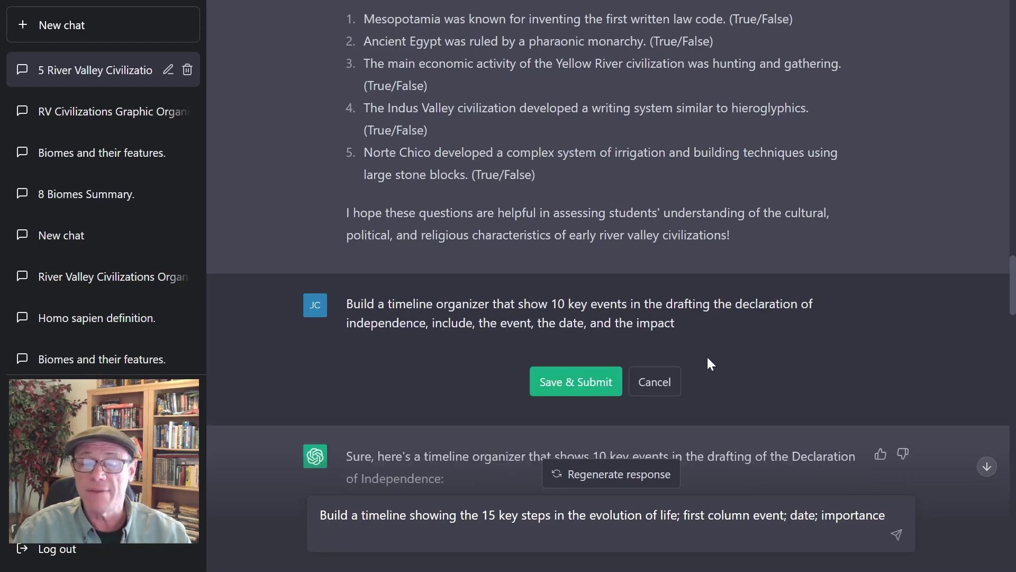
{"action": "left_click", "coordinate": [590, 388]}
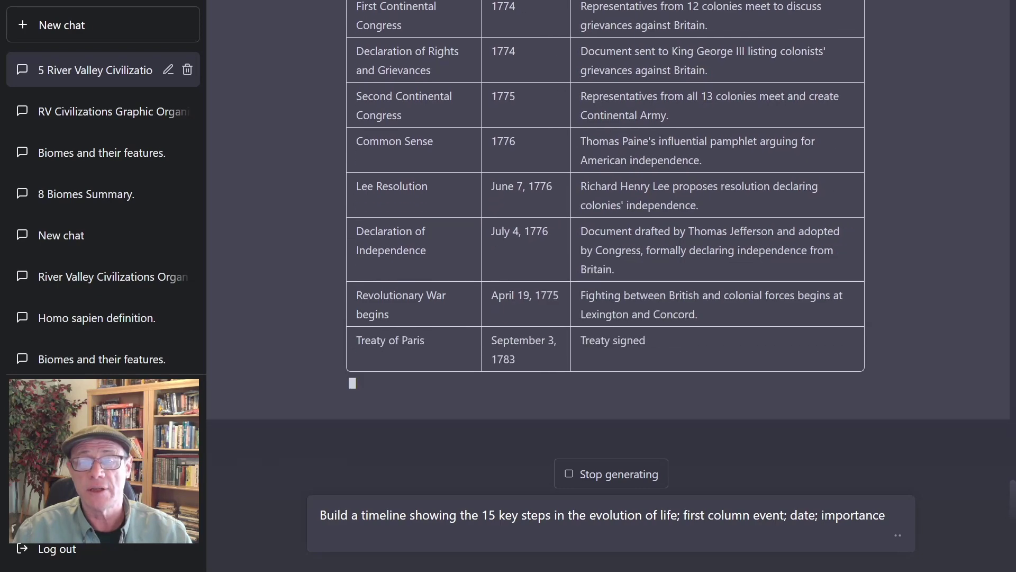
Step: Review the Declaration timeline and request 10 true false and 10 multiple choice questions that can be answered using it
{"action": "scroll", "coordinate": [683, 183], "scroll_direction": "up", "scroll_amount": 5}
{"action": "scroll", "coordinate": [649, 231], "scroll_direction": "down", "scroll_amount": 6}
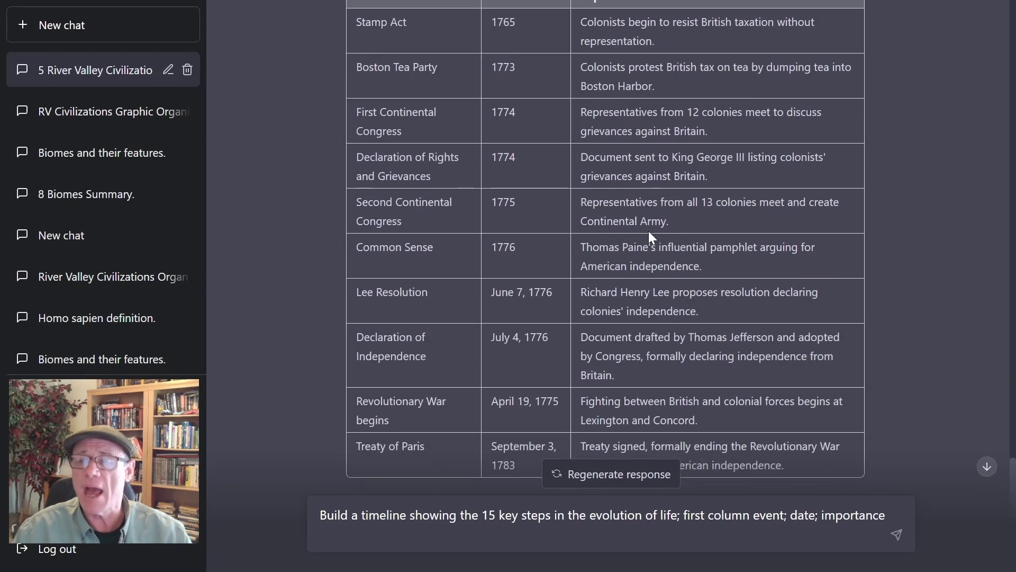
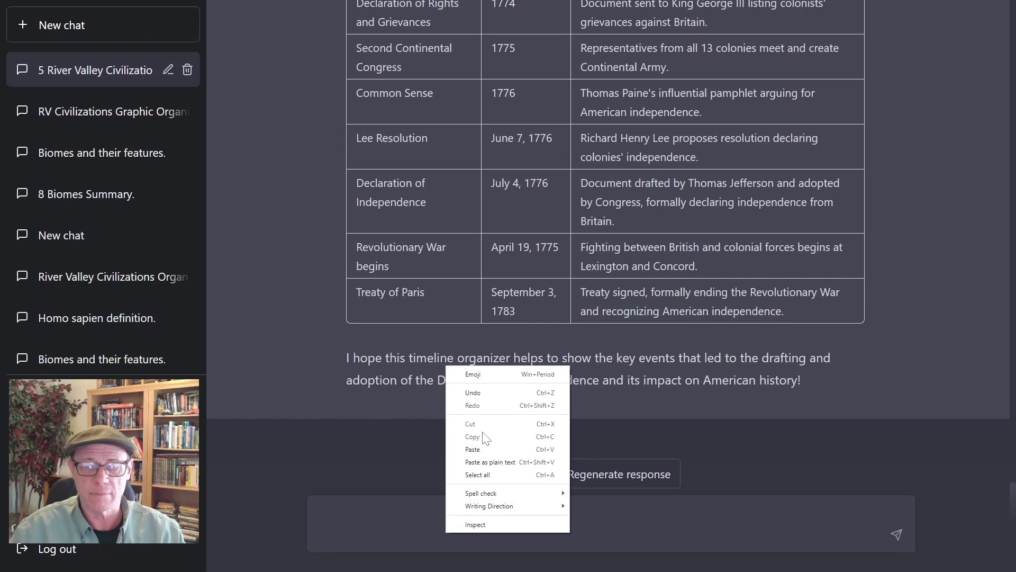
{"action": "left_click", "coordinate": [481, 449]}
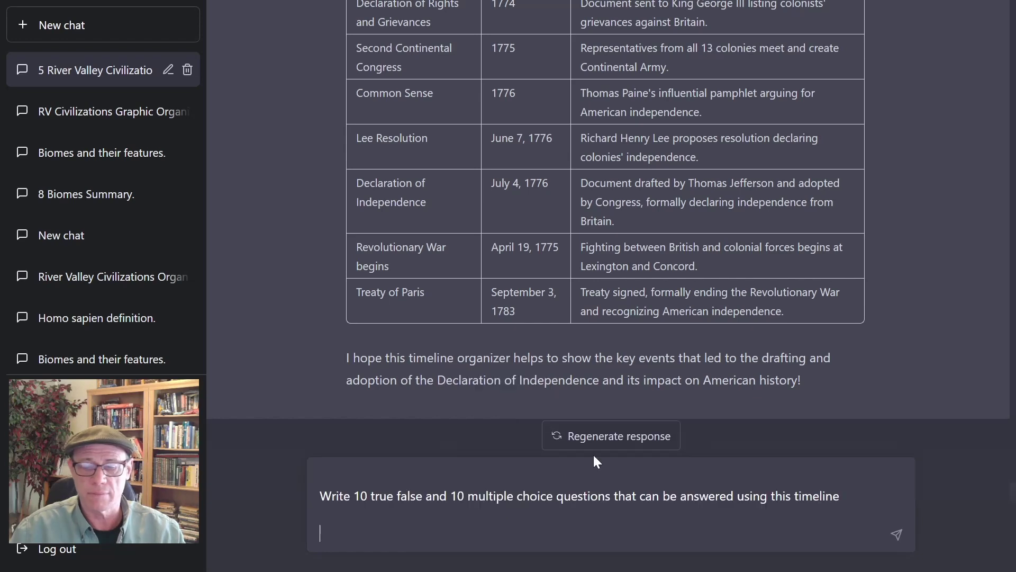
{"action": "left_click", "coordinate": [896, 535]}
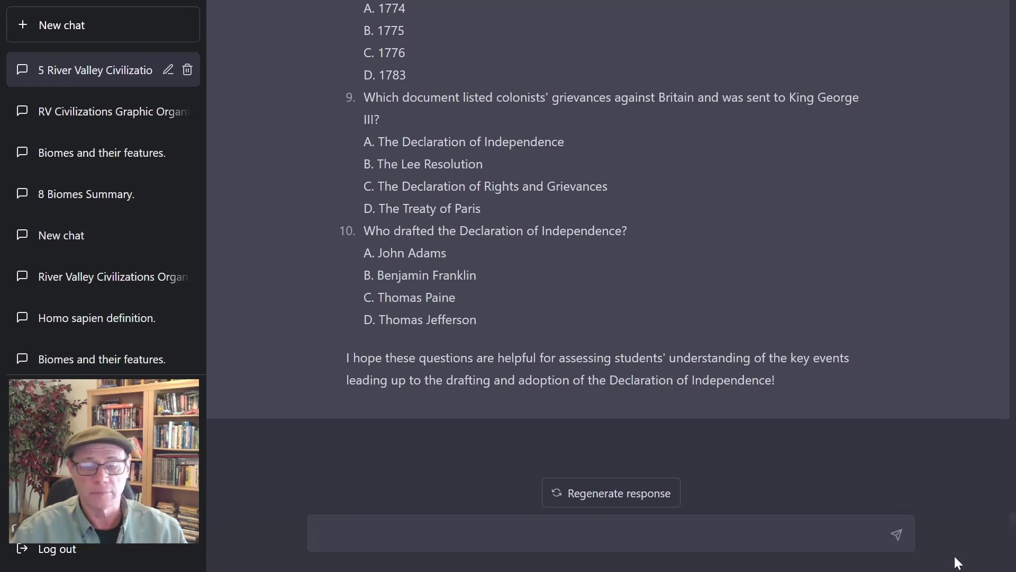
Step: Submit the prompt for a timeline of the 15 key steps in the evolution of life, with event, date and importance columns
{"action": "right_click", "coordinate": [399, 525]}
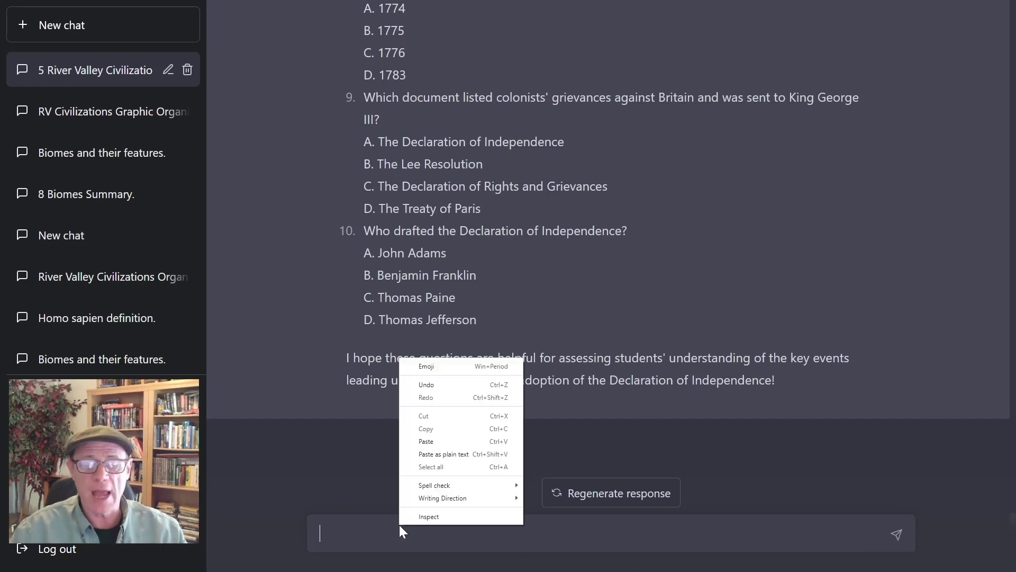
{"action": "left_click", "coordinate": [467, 441]}
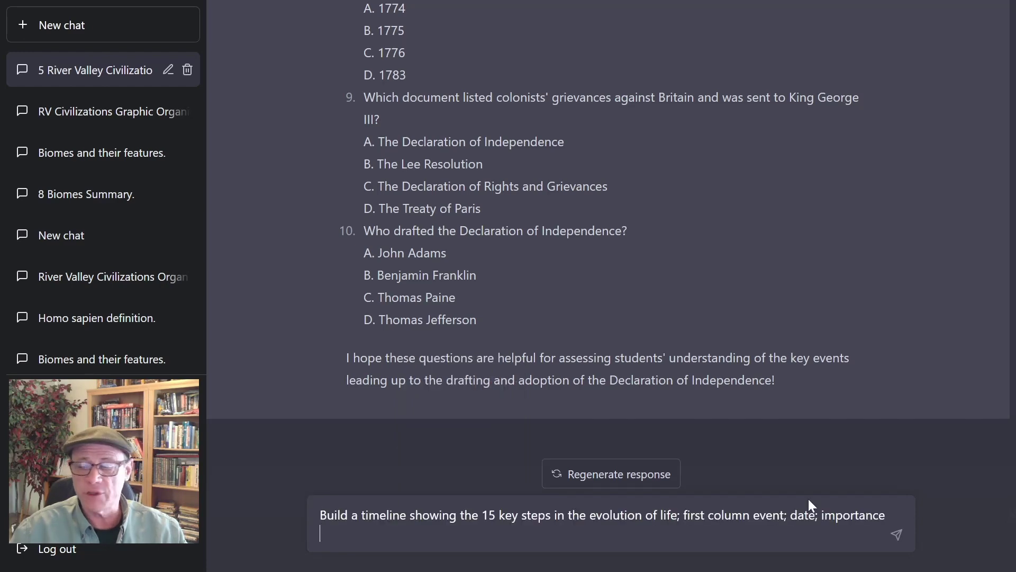
{"action": "left_click", "coordinate": [896, 536]}
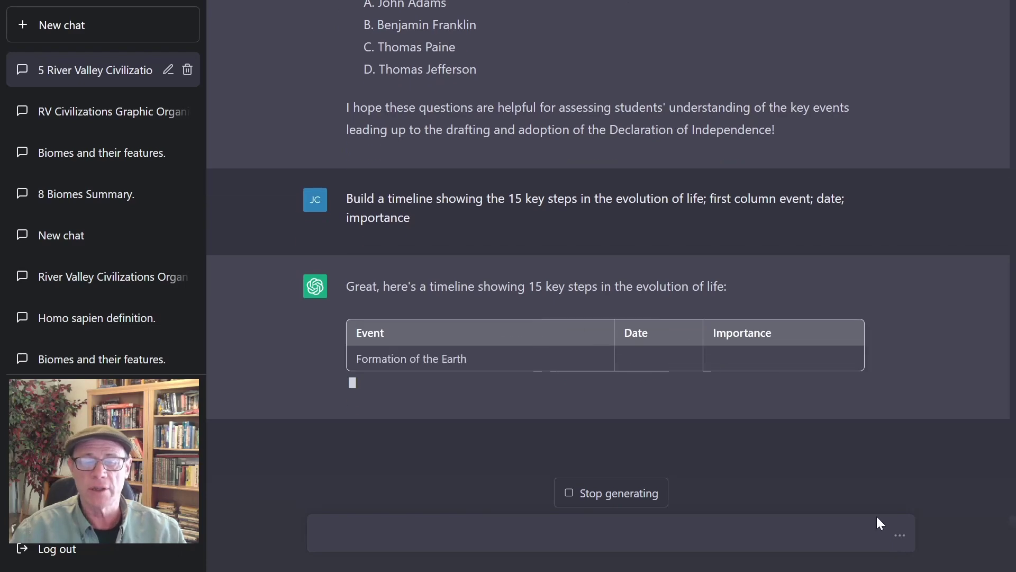
Step: Examine the events, dates and importance entries throughout the evolution of life timeline
{"action": "scroll", "coordinate": [515, 175], "scroll_direction": "up", "scroll_amount": 2}
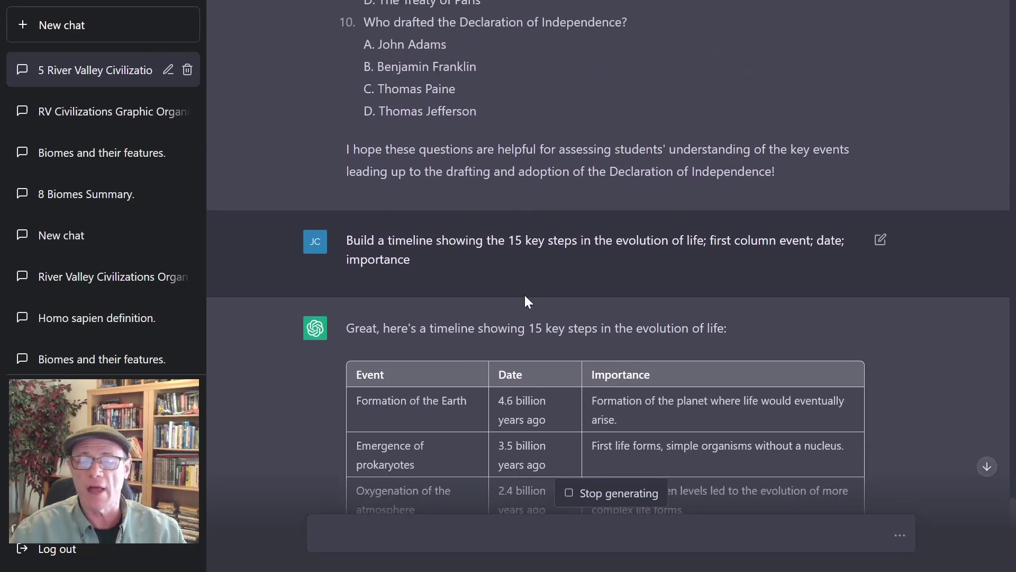
{"action": "scroll", "coordinate": [525, 294], "scroll_direction": "down", "scroll_amount": 2}
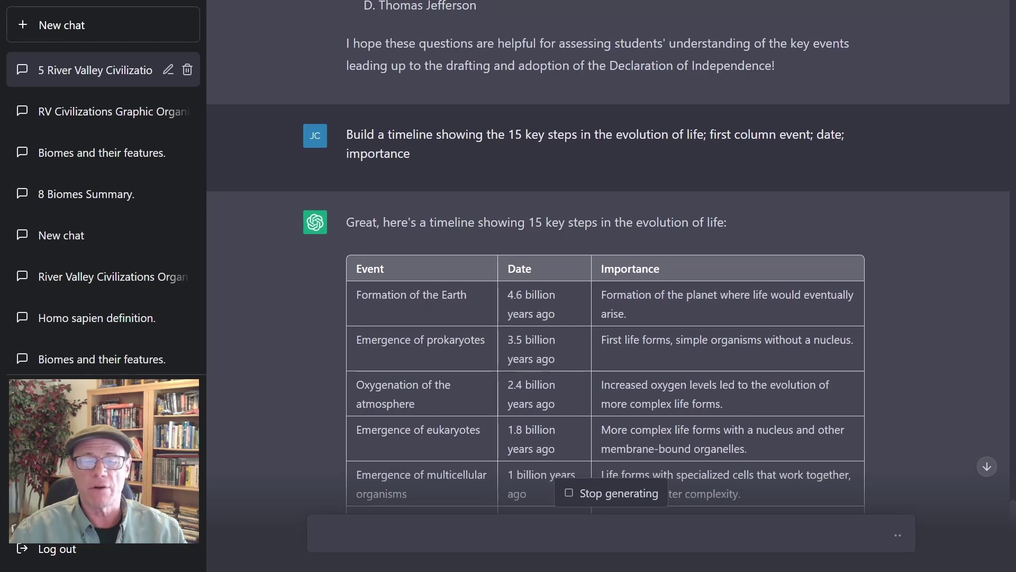
{"action": "scroll", "coordinate": [429, 312], "scroll_direction": "down", "scroll_amount": 4}
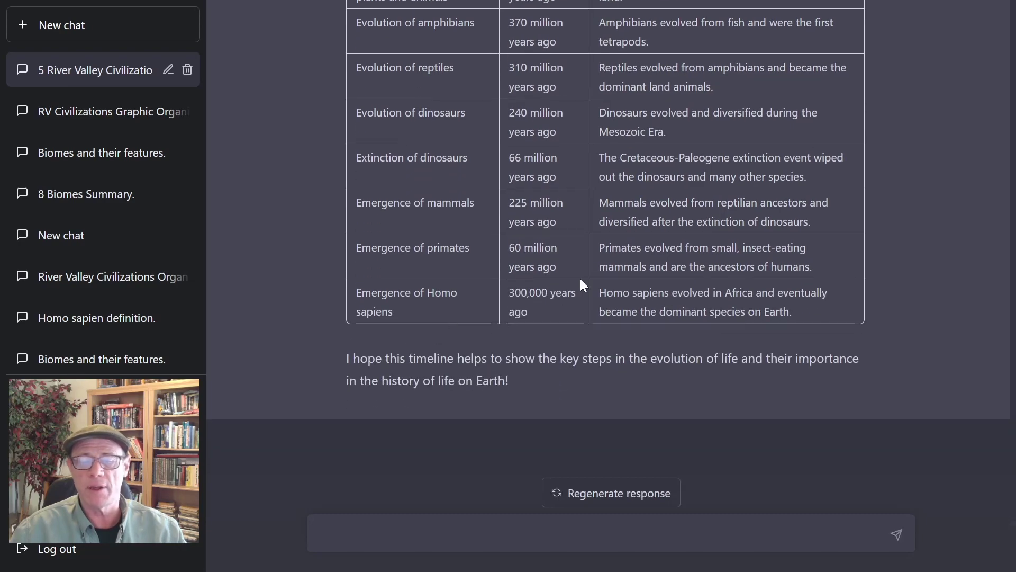
{"action": "scroll", "coordinate": [564, 288], "scroll_direction": "up", "scroll_amount": 10}
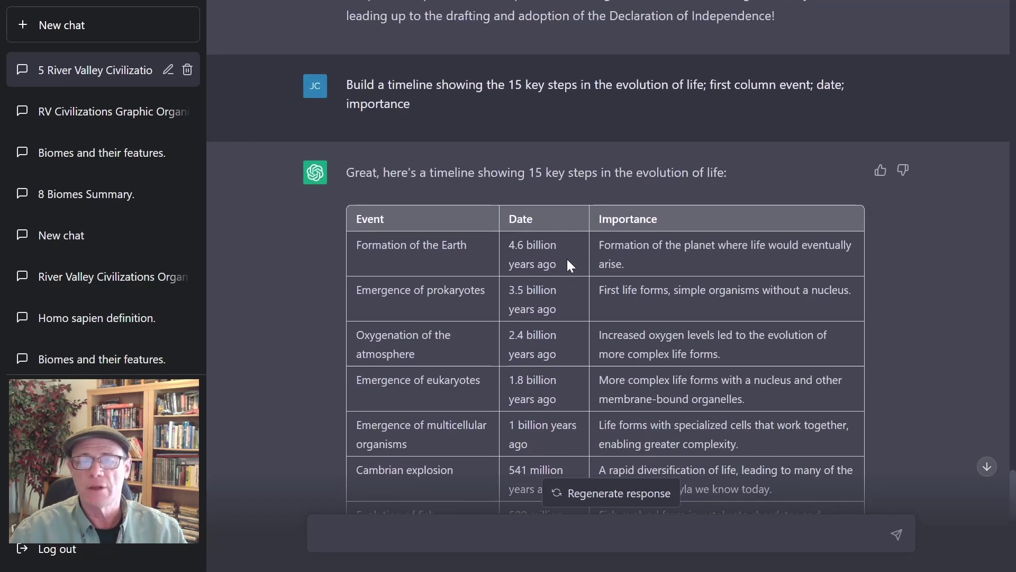
{"action": "scroll", "coordinate": [567, 259], "scroll_direction": "down", "scroll_amount": 5}
{"action": "scroll", "coordinate": [566, 259], "scroll_direction": "down", "scroll_amount": 5}
{"action": "scroll", "coordinate": [531, 267], "scroll_direction": "up", "scroll_amount": 9}
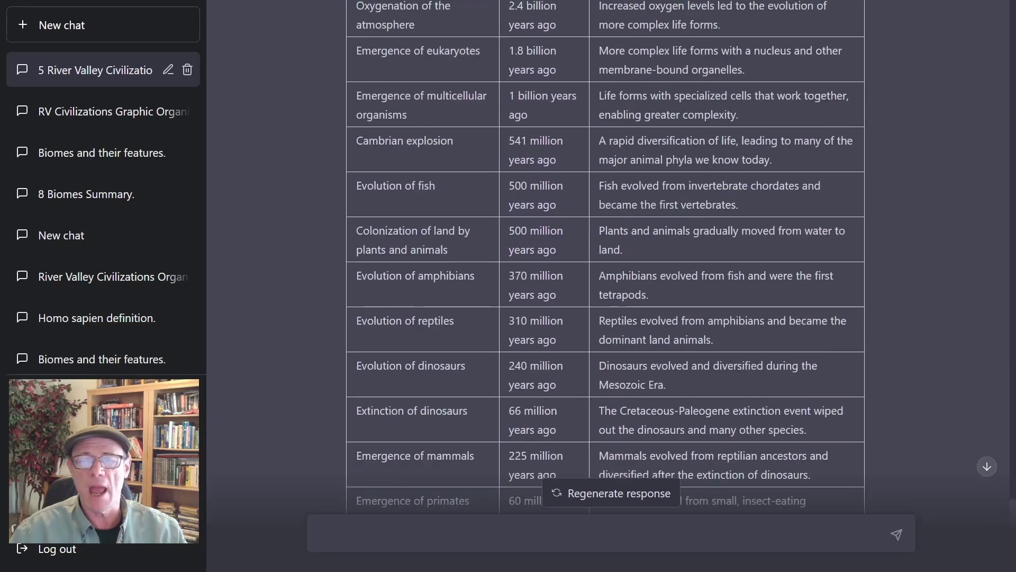
{"action": "scroll", "coordinate": [530, 266], "scroll_direction": "up", "scroll_amount": 4}
{"action": "scroll", "coordinate": [532, 262], "scroll_direction": "down", "scroll_amount": 4}
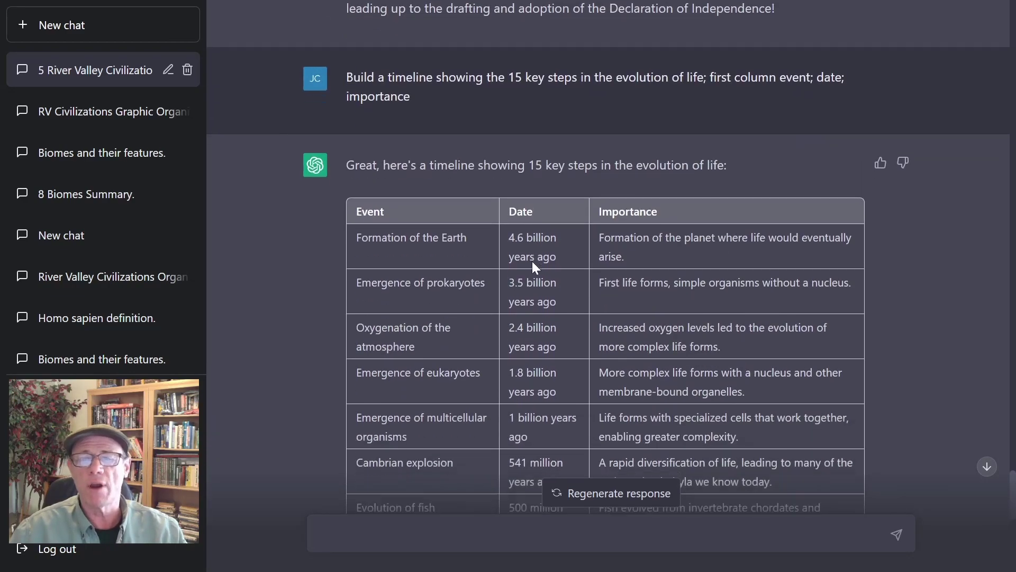
{"action": "scroll", "coordinate": [532, 261], "scroll_direction": "down", "scroll_amount": 8}
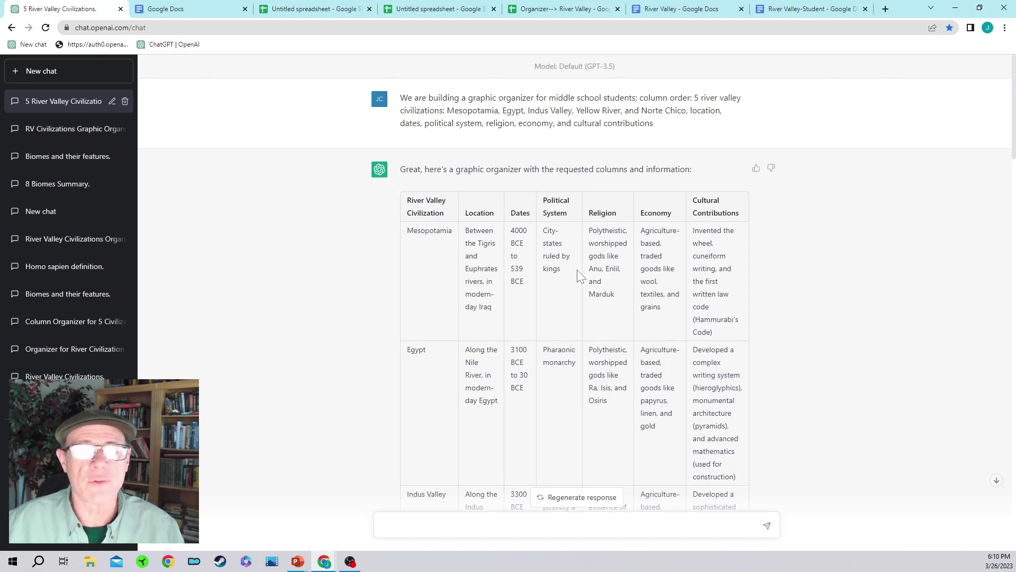
Step: Copy the whole river valley civilizations table from ChatGPT and paste it into a new blank Google Docs document
{"action": "left_click_drag", "start_coordinate": [411, 191], "coordinate": [732, 129]}
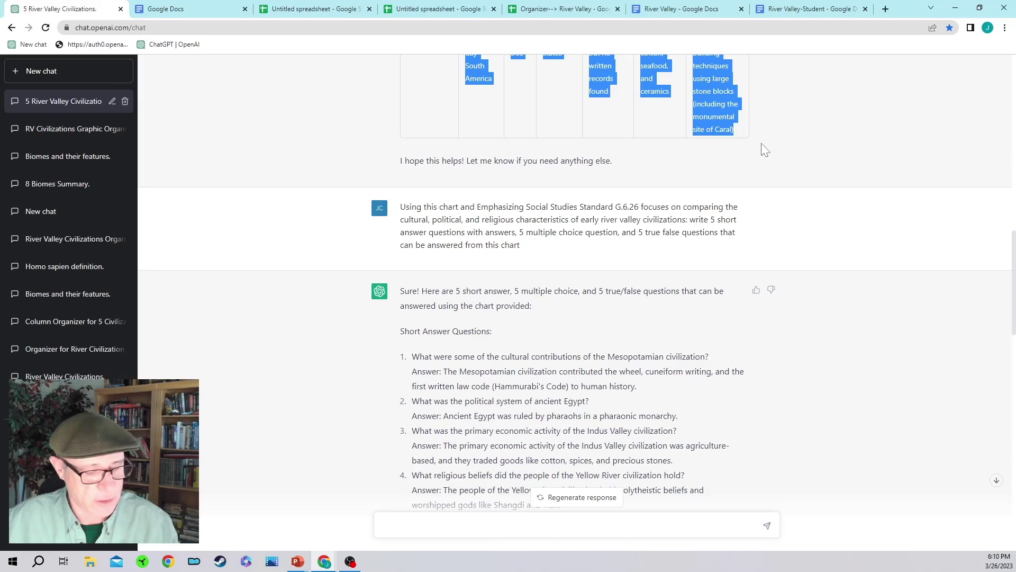
{"action": "left_click", "coordinate": [192, 12]}
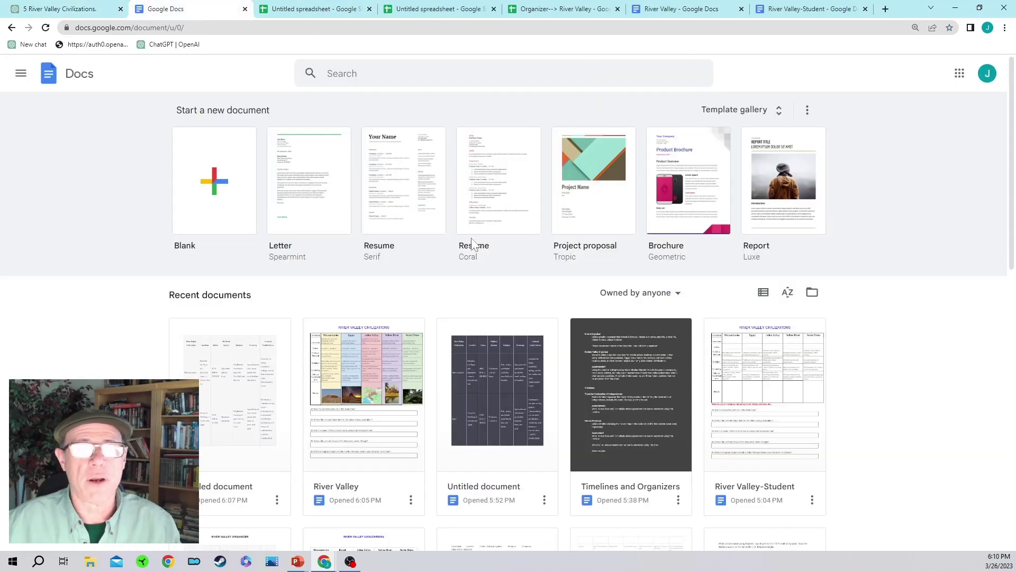
{"action": "left_click", "coordinate": [208, 177]}
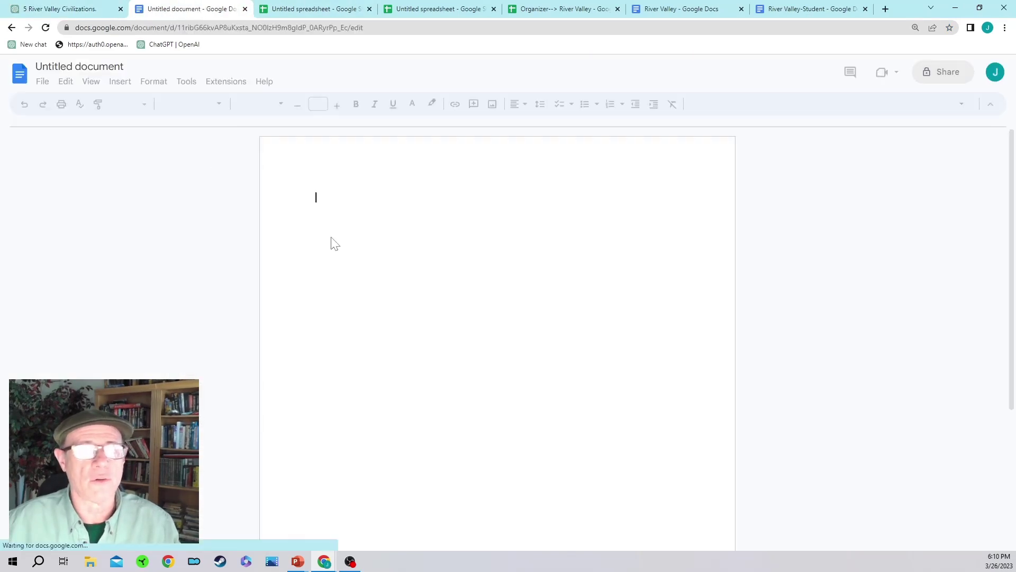
{"action": "key", "text": "ctrl+v"}
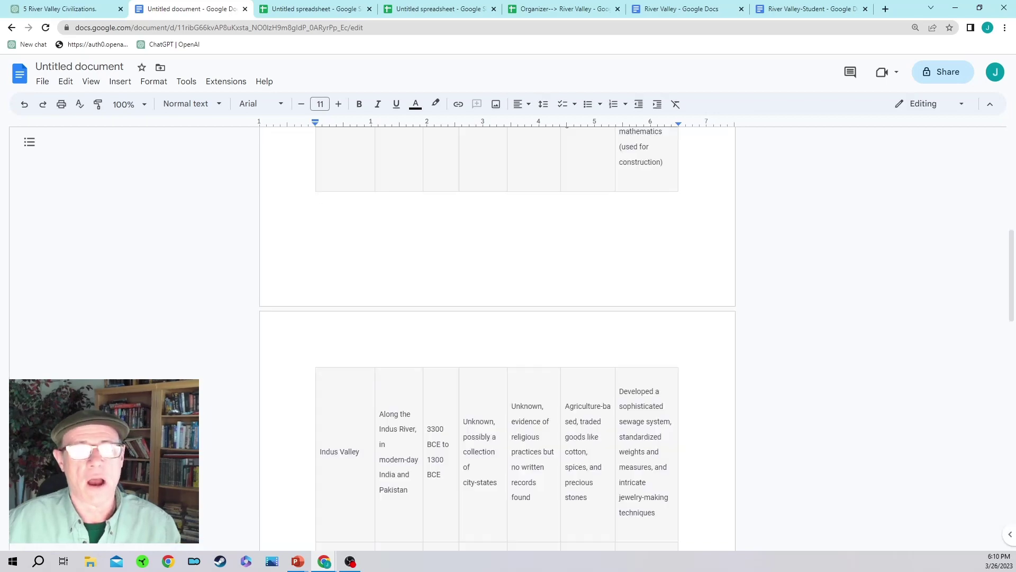
{"action": "scroll", "coordinate": [497, 339], "scroll_direction": "up", "scroll_amount": 20}
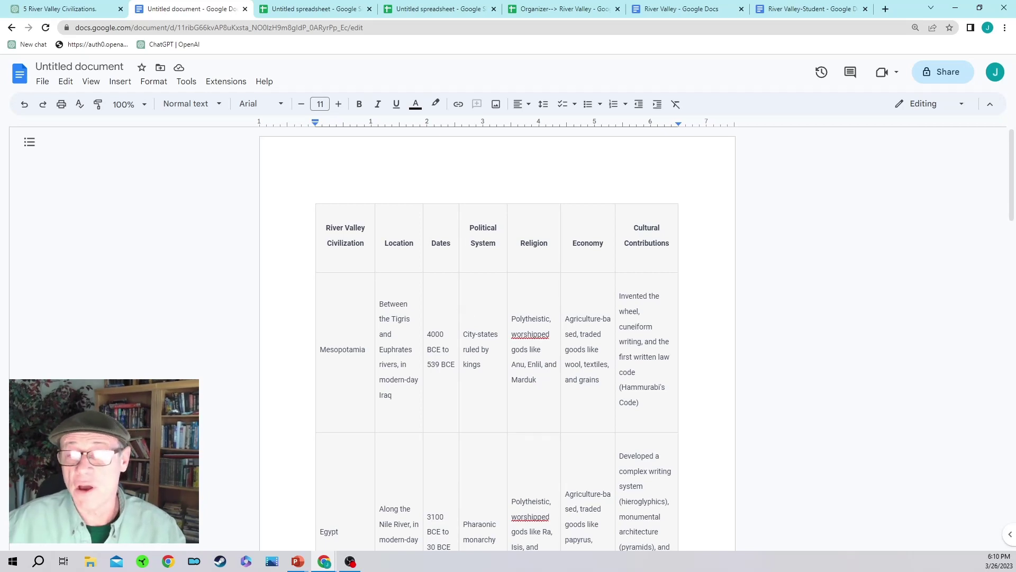
Step: Correct the flagged spelling to "worshiped" in the Religion cells for Mesopotamia, Egypt and Yellow River
{"action": "right_click", "coordinate": [531, 334]}
{"action": "left_click", "coordinate": [578, 365]}
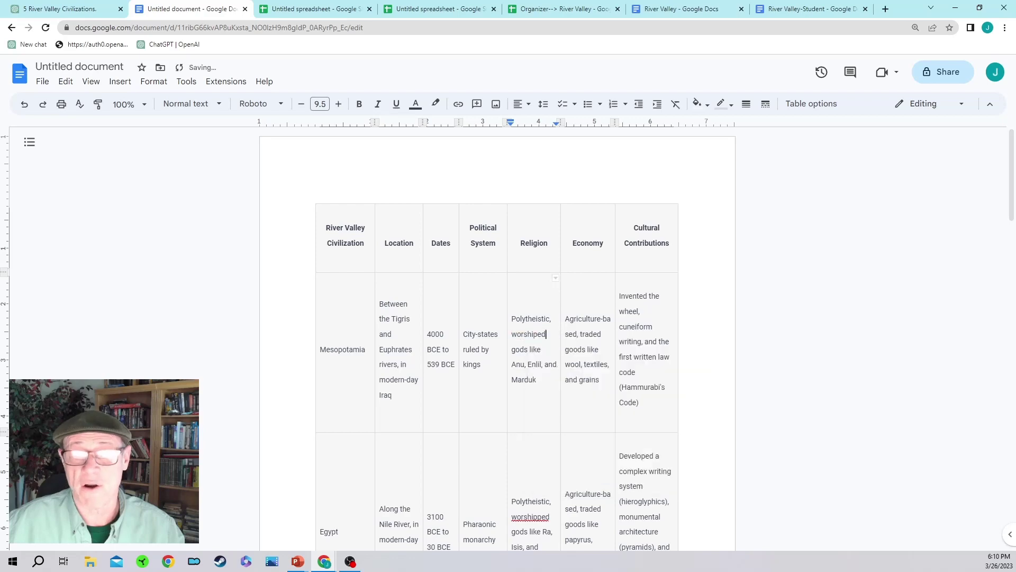
{"action": "scroll", "coordinate": [579, 365], "scroll_direction": "down", "scroll_amount": 3}
{"action": "right_click", "coordinate": [530, 358]}
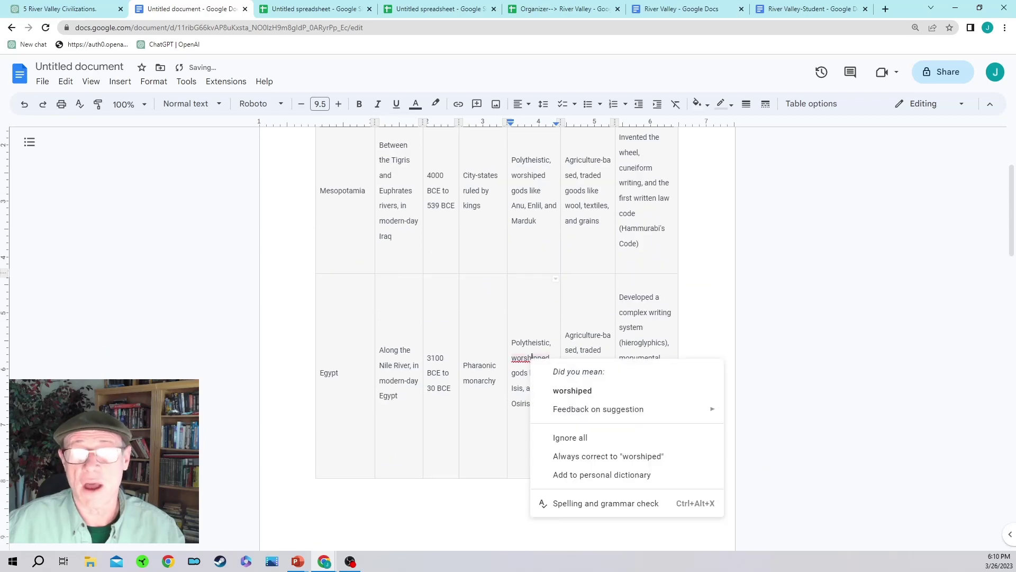
{"action": "left_click", "coordinate": [567, 390]}
{"action": "scroll", "coordinate": [567, 390], "scroll_direction": "down", "scroll_amount": 5}
{"action": "scroll", "coordinate": [528, 300], "scroll_direction": "down", "scroll_amount": 7}
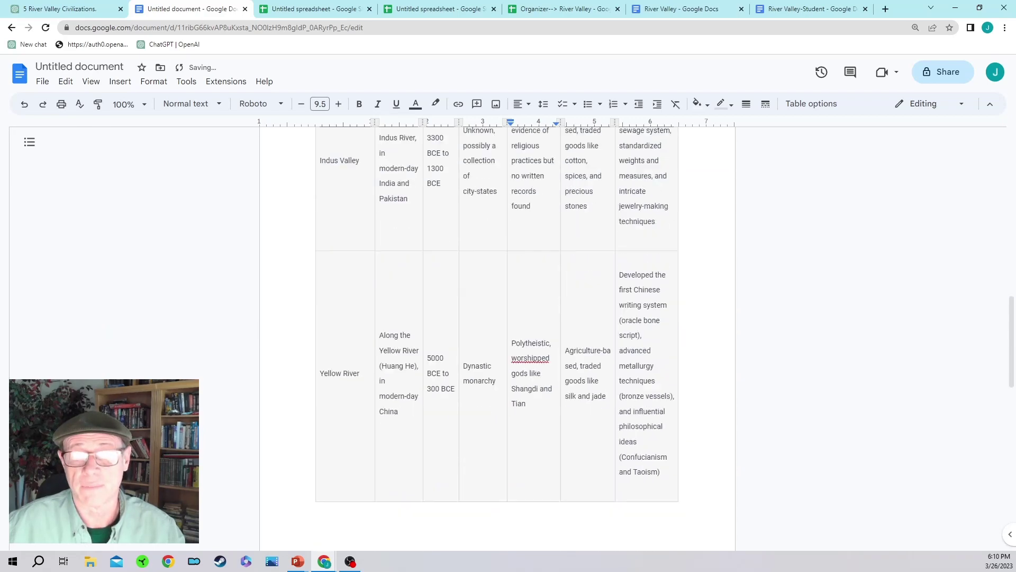
{"action": "right_click", "coordinate": [528, 300]}
{"action": "left_click", "coordinate": [561, 333]}
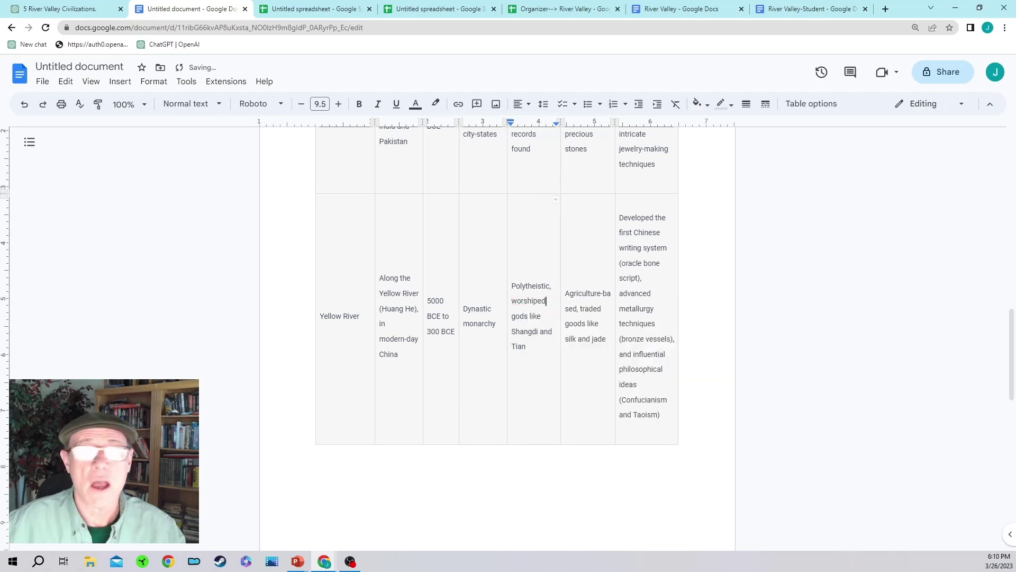
{"action": "scroll", "coordinate": [433, 284], "scroll_direction": "up", "scroll_amount": 10}
{"action": "scroll", "coordinate": [497, 302], "scroll_direction": "up", "scroll_amount": 3}
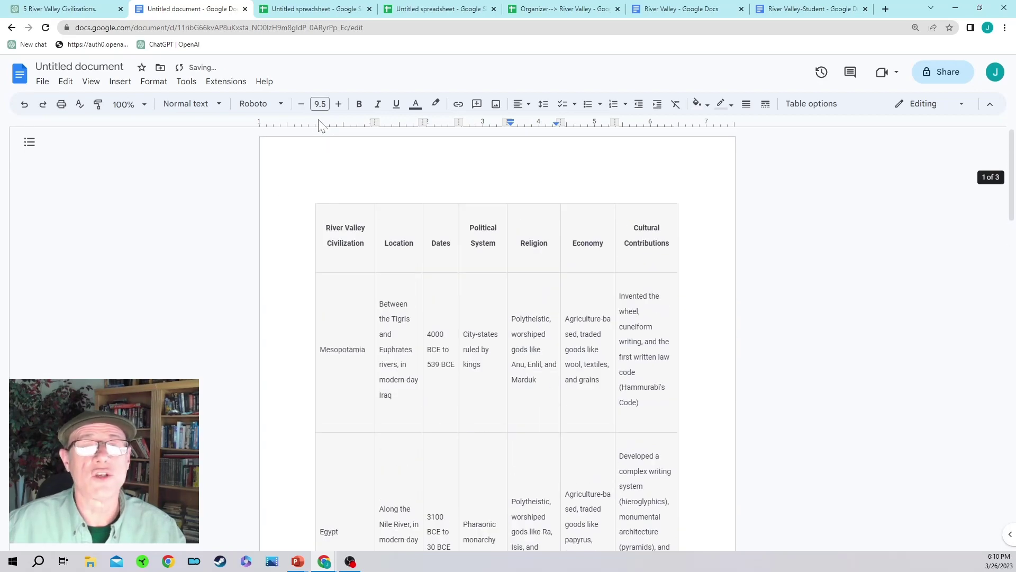
Step: Switch to the blank Google Sheets spreadsheet and paste the copied river valley civilizations table starting at cell A2
{"action": "left_click", "coordinate": [326, 12]}
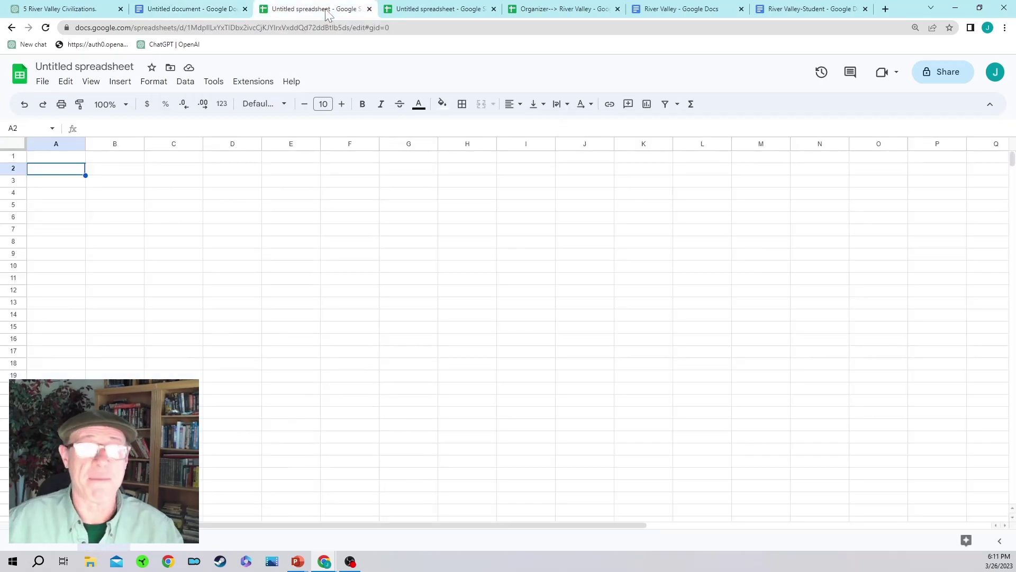
{"action": "right_click", "coordinate": [68, 176]}
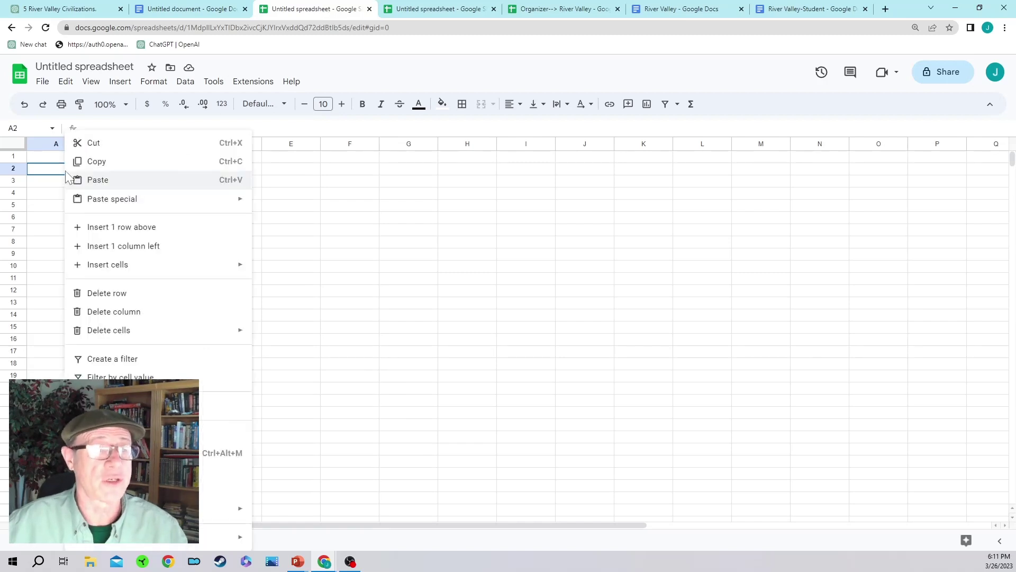
{"action": "left_click", "coordinate": [43, 169]}
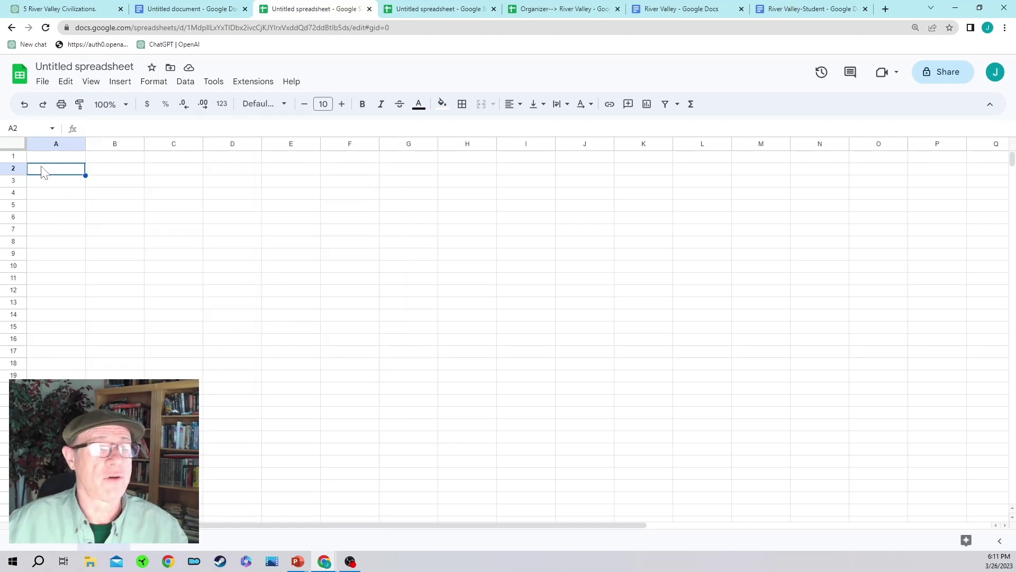
{"action": "key", "text": "ctrl+v"}
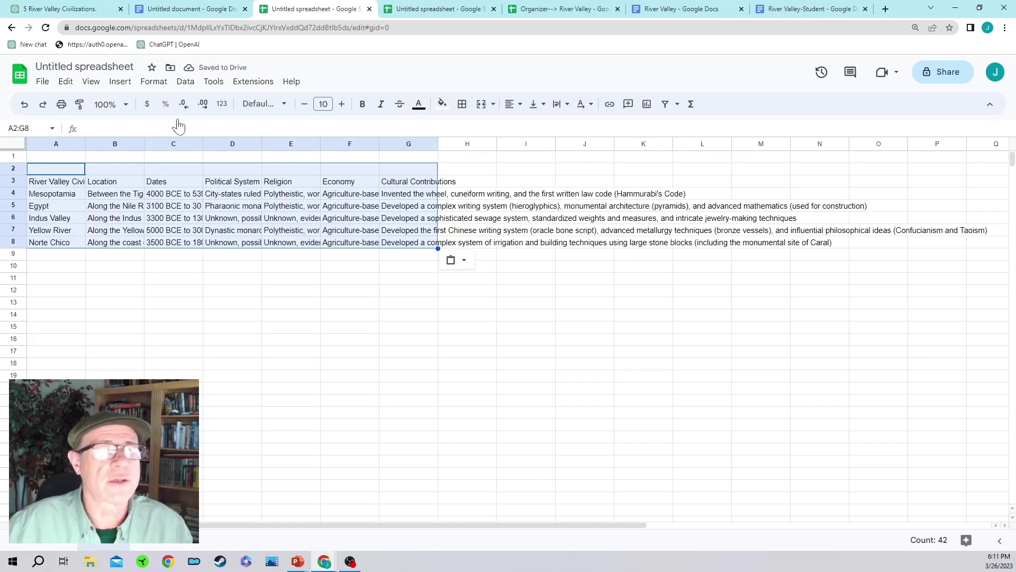
Step: Wrap the text in the pasted table cells A2:G8 and look over all of its rows
{"action": "left_click", "coordinate": [562, 105]}
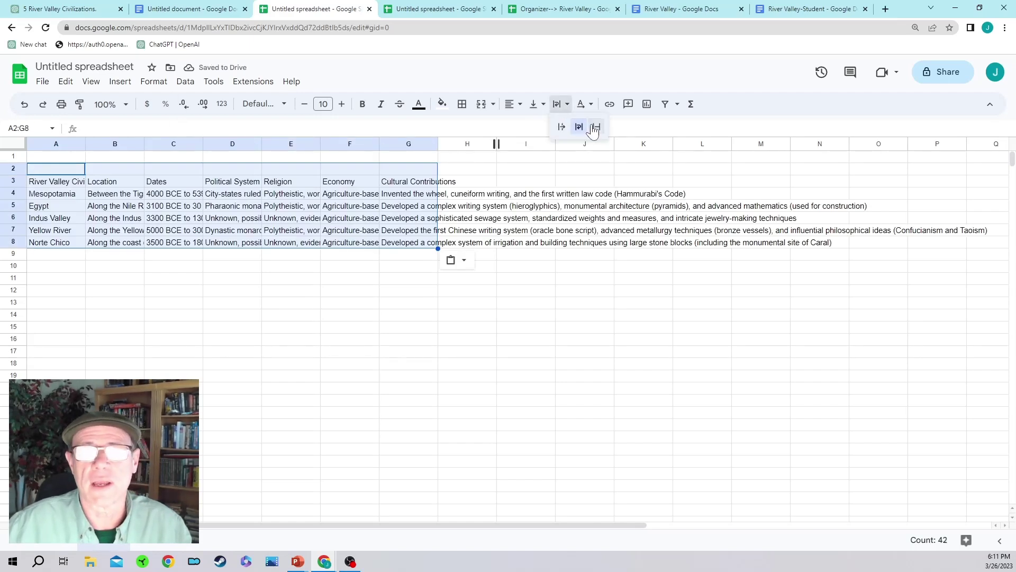
{"action": "left_click", "coordinate": [579, 127]}
{"action": "left_click", "coordinate": [577, 212]}
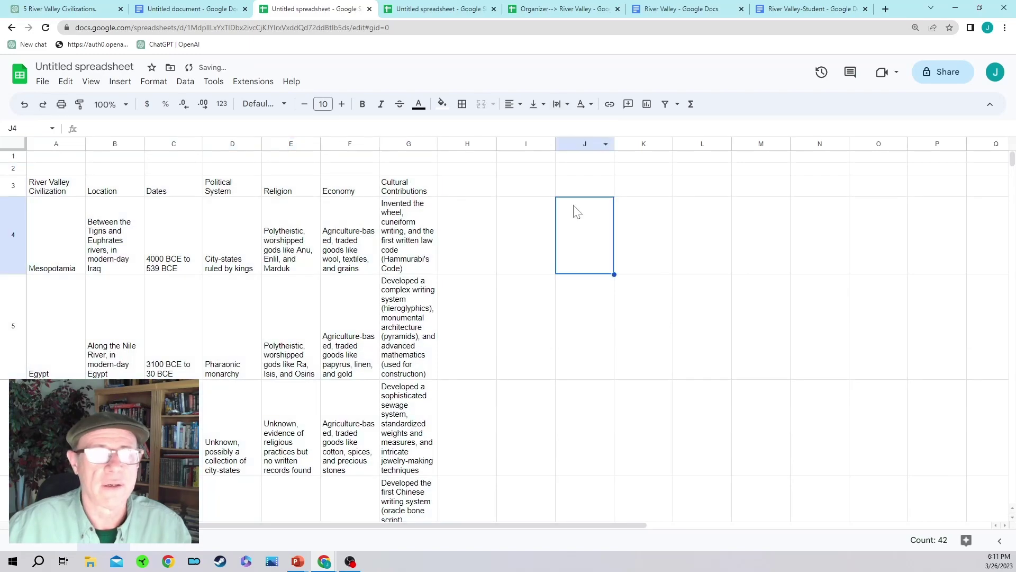
{"action": "scroll", "coordinate": [269, 264], "scroll_direction": "down", "scroll_amount": 5}
{"action": "scroll", "coordinate": [272, 267], "scroll_direction": "up", "scroll_amount": 5}
{"action": "scroll", "coordinate": [272, 265], "scroll_direction": "down", "scroll_amount": 8}
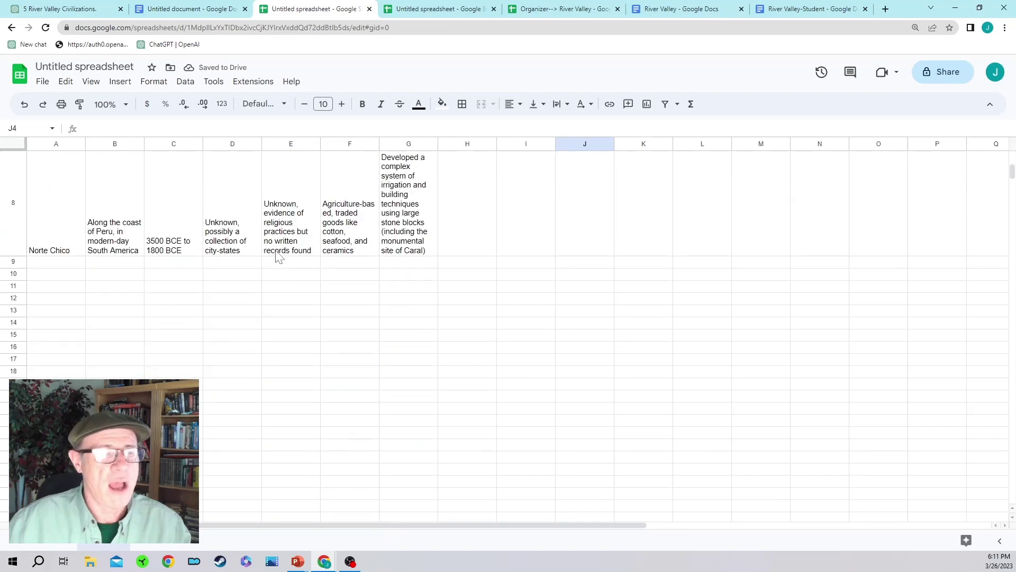
{"action": "scroll", "coordinate": [193, 236], "scroll_direction": "up", "scroll_amount": 8}
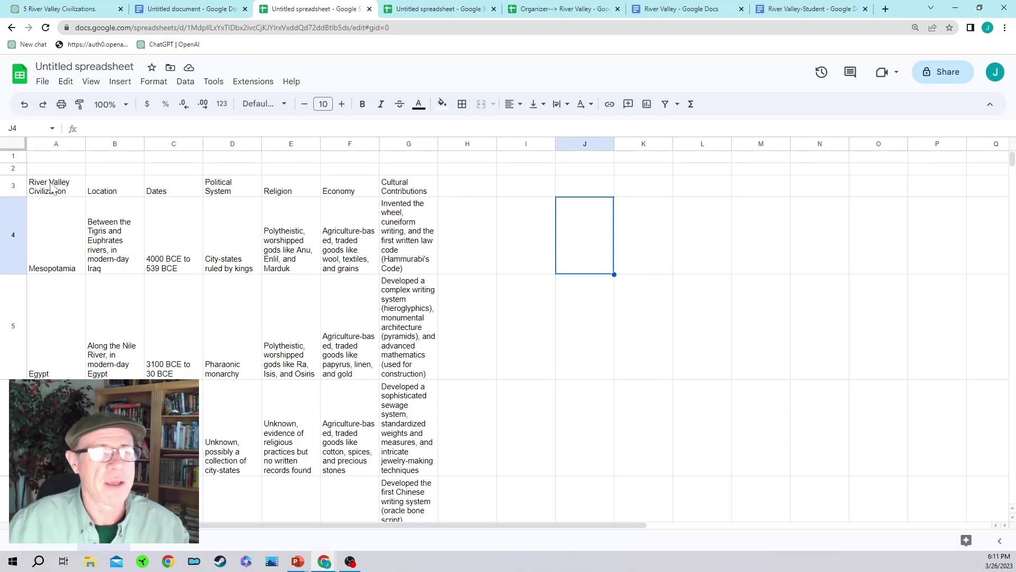
Step: Copy the table range A3:G8 and paste it transposed starting at cell A14
{"action": "left_click_drag", "start_coordinate": [51, 188], "coordinate": [401, 491]}
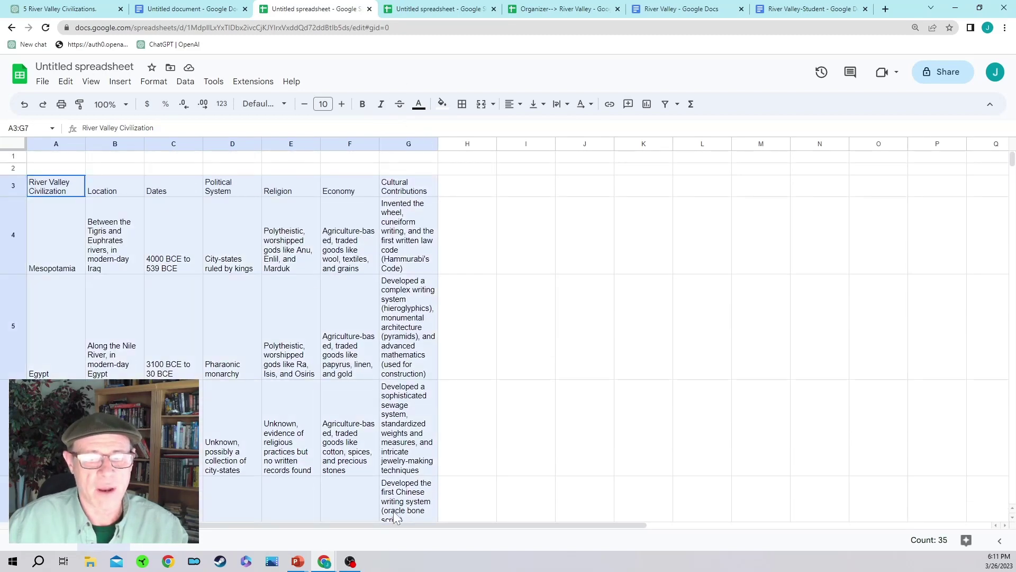
{"action": "left_click_drag", "start_coordinate": [398, 539], "coordinate": [407, 255]}
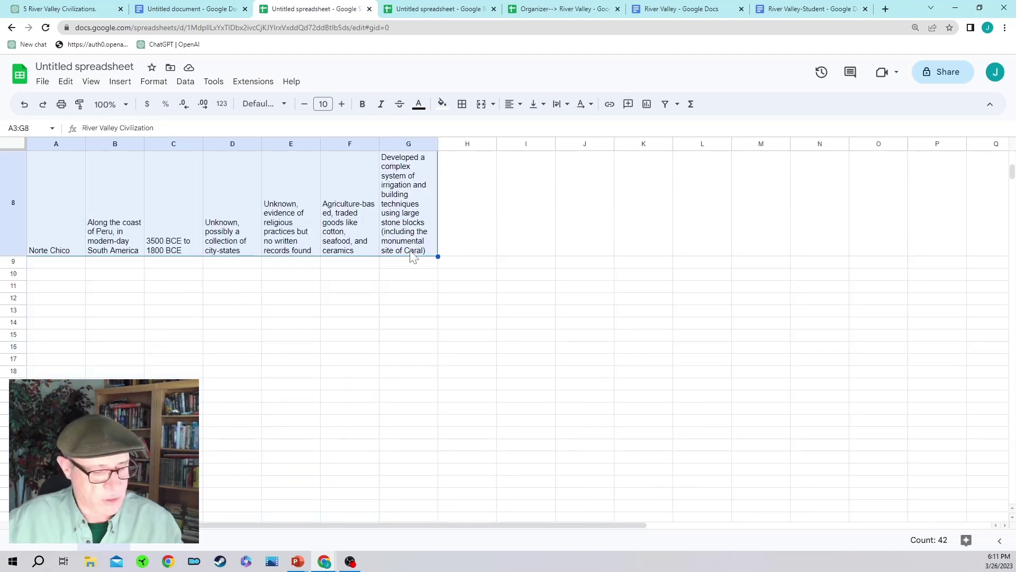
{"action": "key", "text": "ctrl+c"}
{"action": "right_click", "coordinate": [62, 322]}
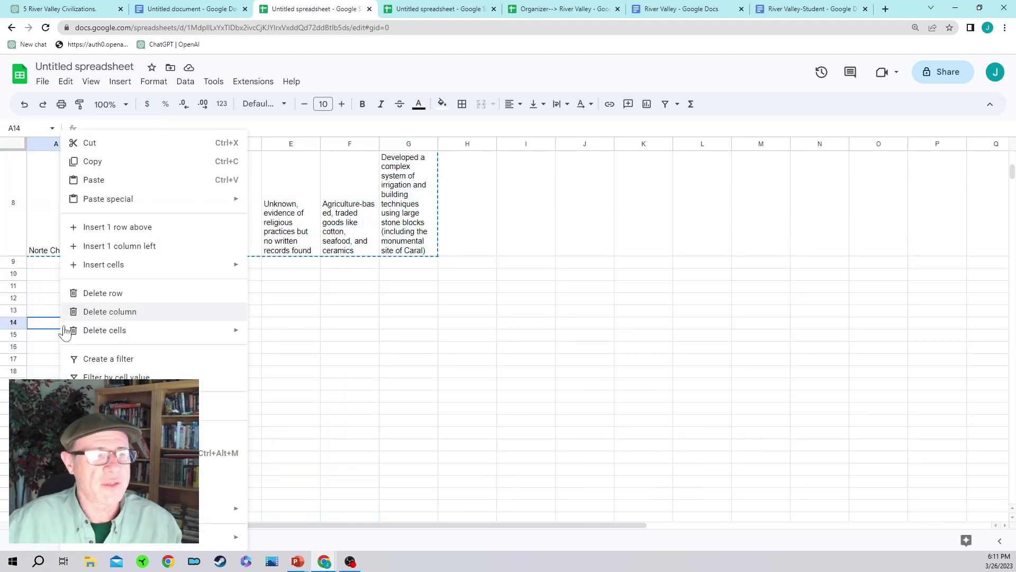
{"action": "mouse_move", "coordinate": [116, 198]}
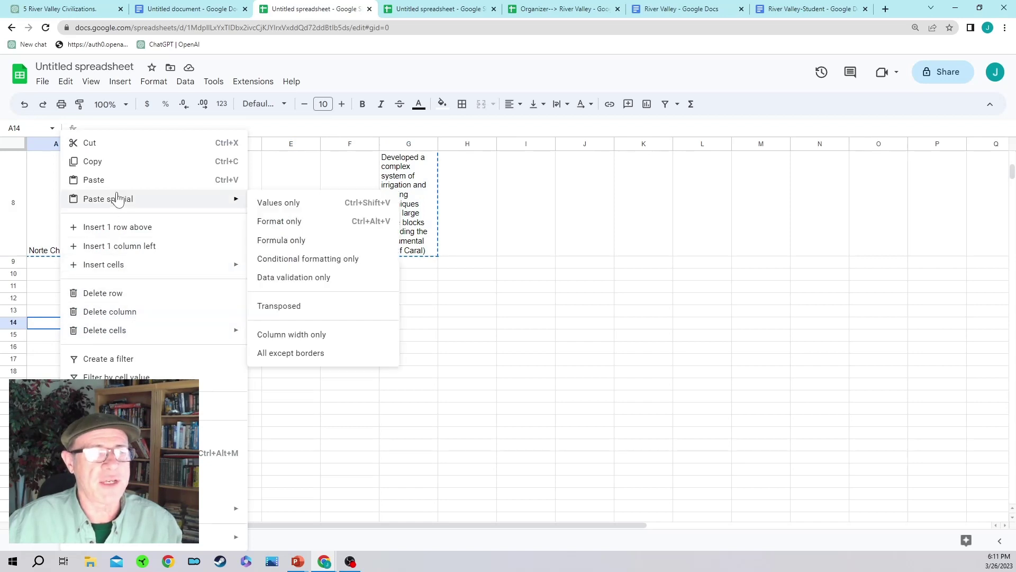
{"action": "left_click", "coordinate": [312, 305]}
Step: Check the civilization headings across row 14 and the category rows of the transposed table
{"action": "left_click", "coordinate": [98, 335]}
{"action": "left_click", "coordinate": [177, 331]}
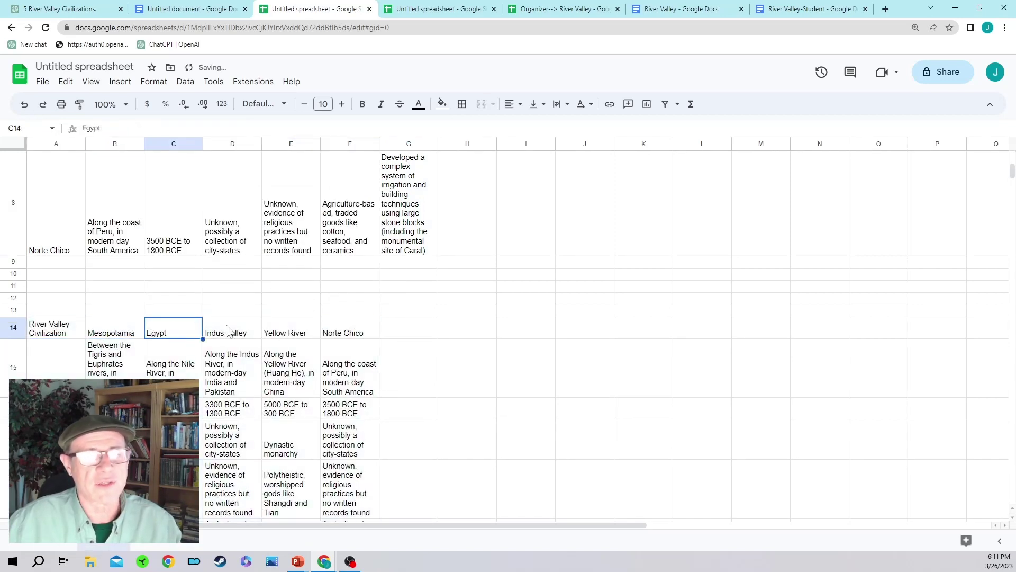
{"action": "left_click", "coordinate": [231, 330]}
{"action": "left_click", "coordinate": [304, 335]}
{"action": "left_click", "coordinate": [333, 335]}
{"action": "scroll", "coordinate": [337, 336], "scroll_direction": "down", "scroll_amount": 3}
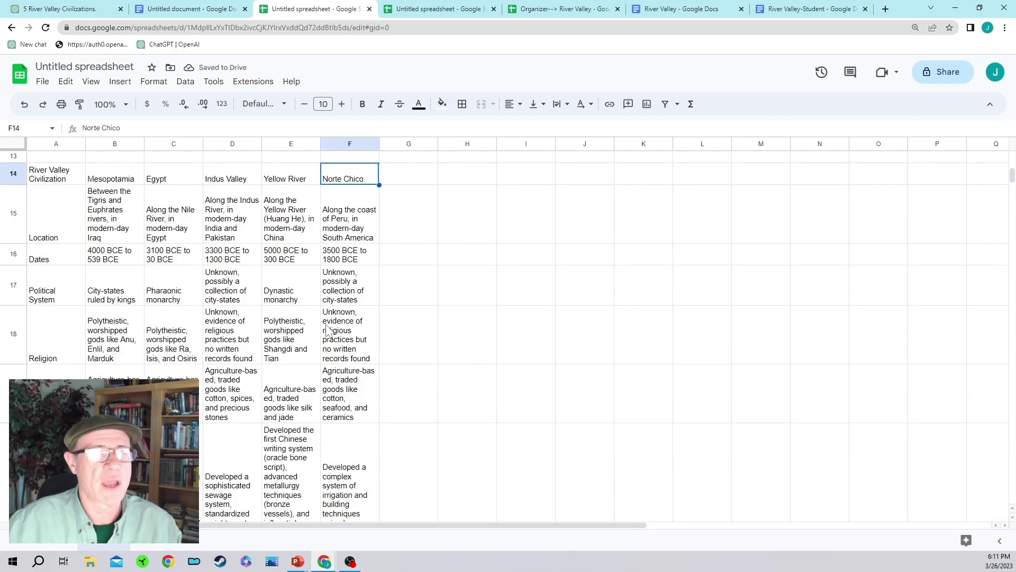
{"action": "scroll", "coordinate": [337, 334], "scroll_direction": "up", "scroll_amount": 6}
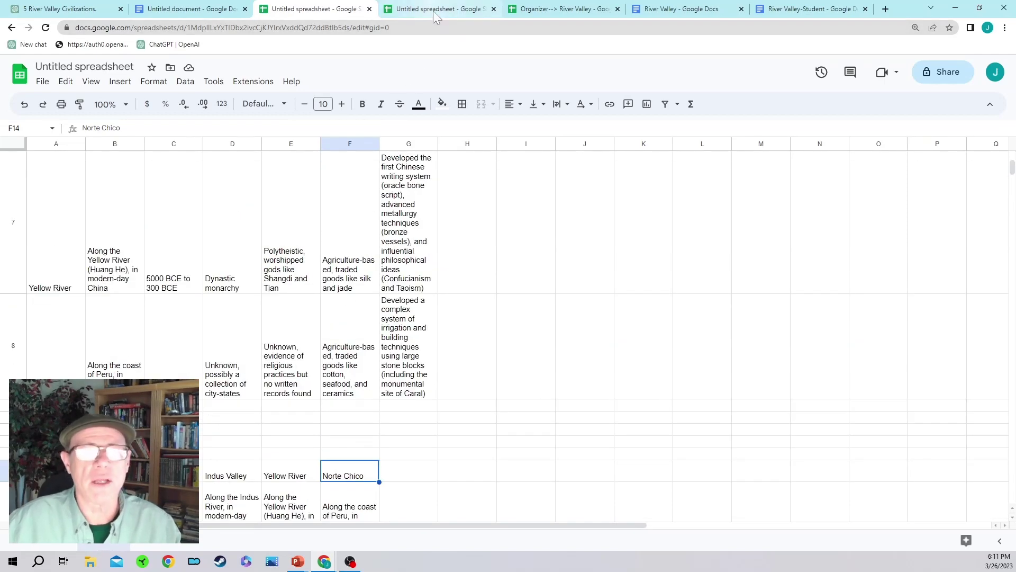
Step: Review the color-coded river valley organizer spreadsheet, and the River Valley document's table, images and questions with answer boxes
{"action": "left_click", "coordinate": [526, 16]}
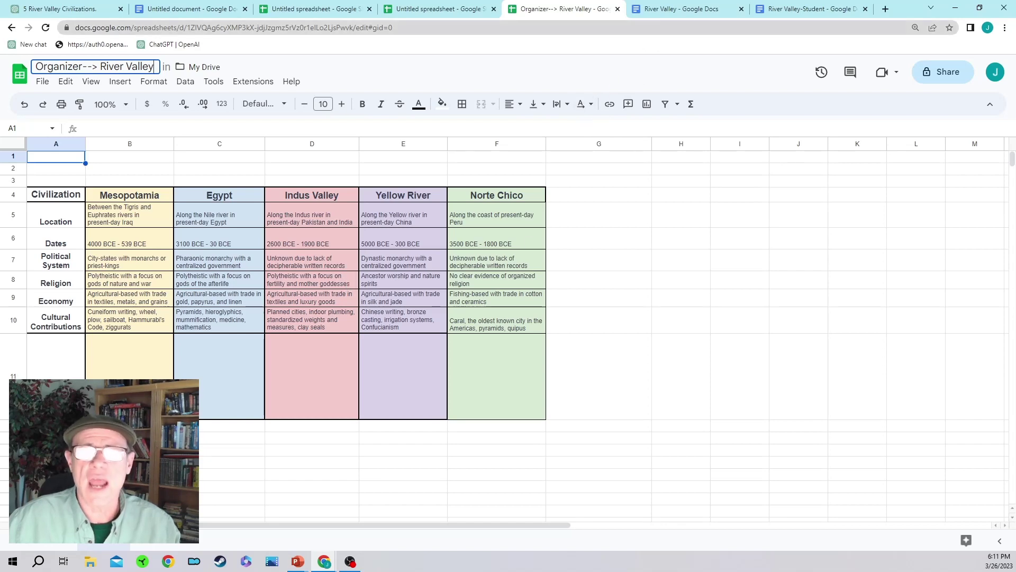
{"action": "left_click", "coordinate": [689, 13]}
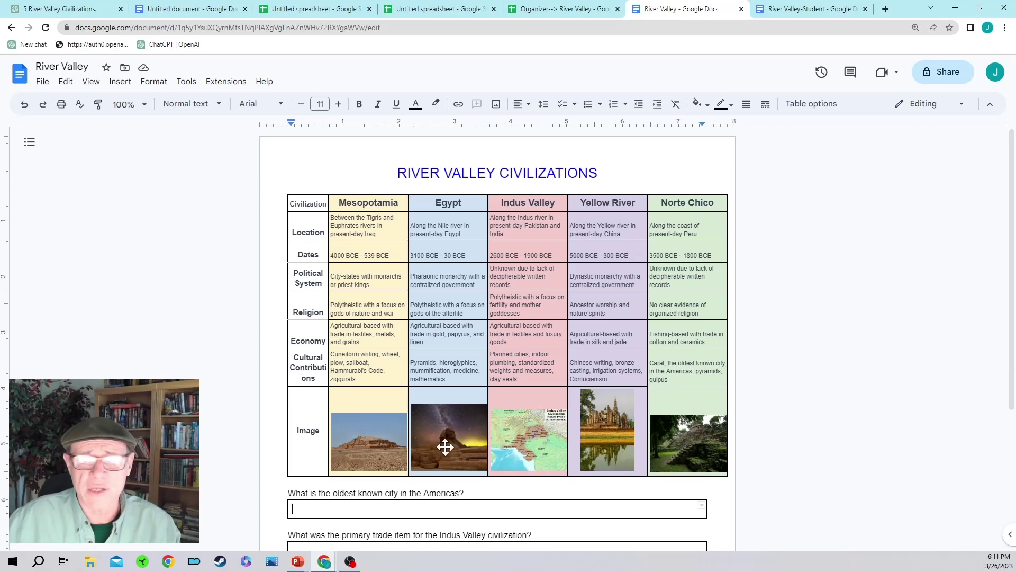
{"action": "scroll", "coordinate": [253, 325], "scroll_direction": "down", "scroll_amount": 4}
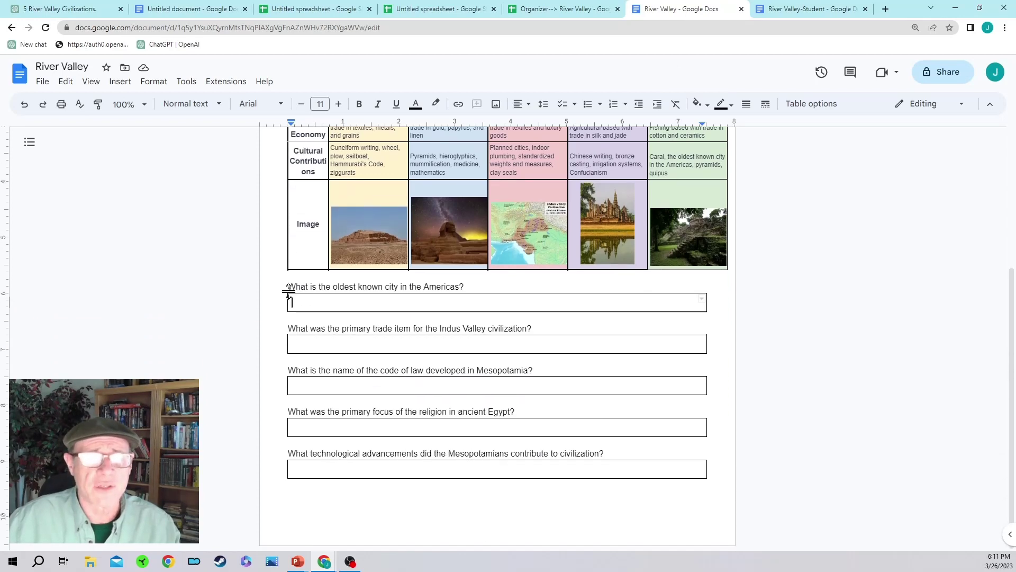
{"action": "left_click", "coordinate": [288, 298]}
{"action": "scroll", "coordinate": [438, 379], "scroll_direction": "up", "scroll_amount": 1}
{"action": "scroll", "coordinate": [438, 379], "scroll_direction": "down", "scroll_amount": 1}
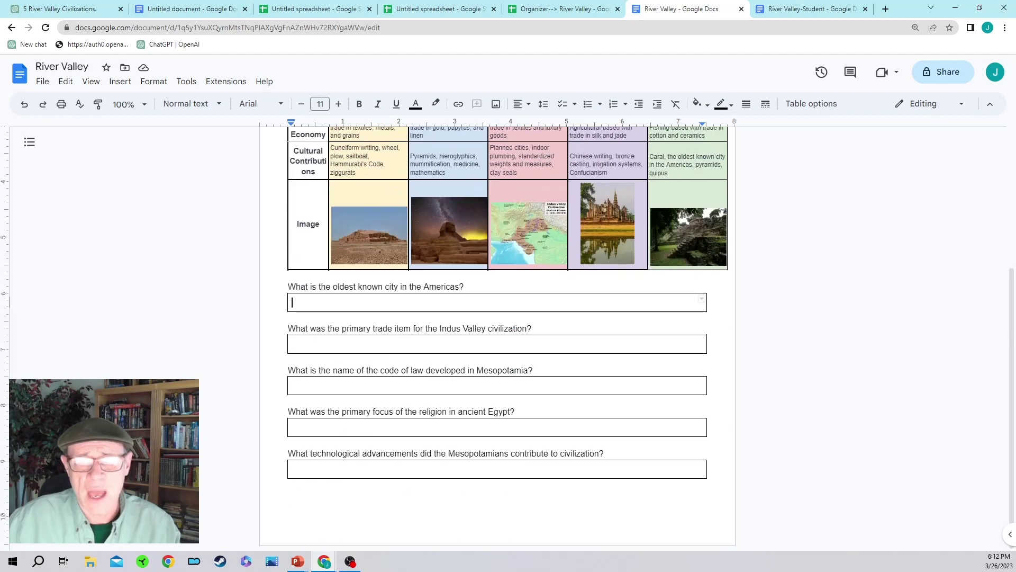
{"action": "scroll", "coordinate": [438, 379], "scroll_direction": "up", "scroll_amount": 4}
{"action": "scroll", "coordinate": [498, 339], "scroll_direction": "down", "scroll_amount": 4}
{"action": "scroll", "coordinate": [497, 338], "scroll_direction": "up", "scroll_amount": 4}
{"action": "scroll", "coordinate": [497, 339], "scroll_direction": "down", "scroll_amount": 3}
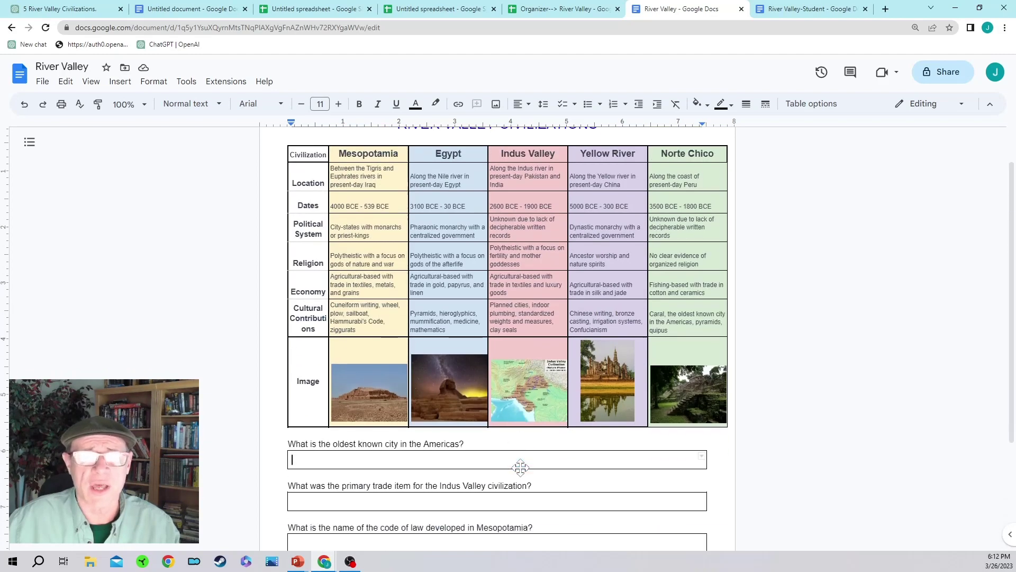
{"action": "scroll", "coordinate": [526, 451], "scroll_direction": "up", "scroll_amount": 3}
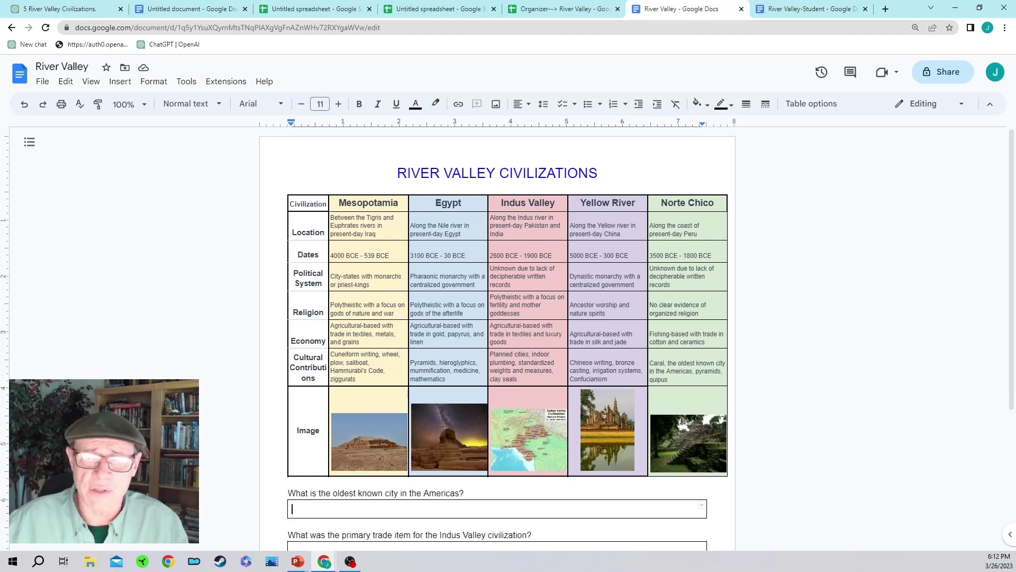
Step: Examine the River Valley-Student document's blank table cells, customization instruction and question boxes
{"action": "left_click", "coordinate": [789, 13]}
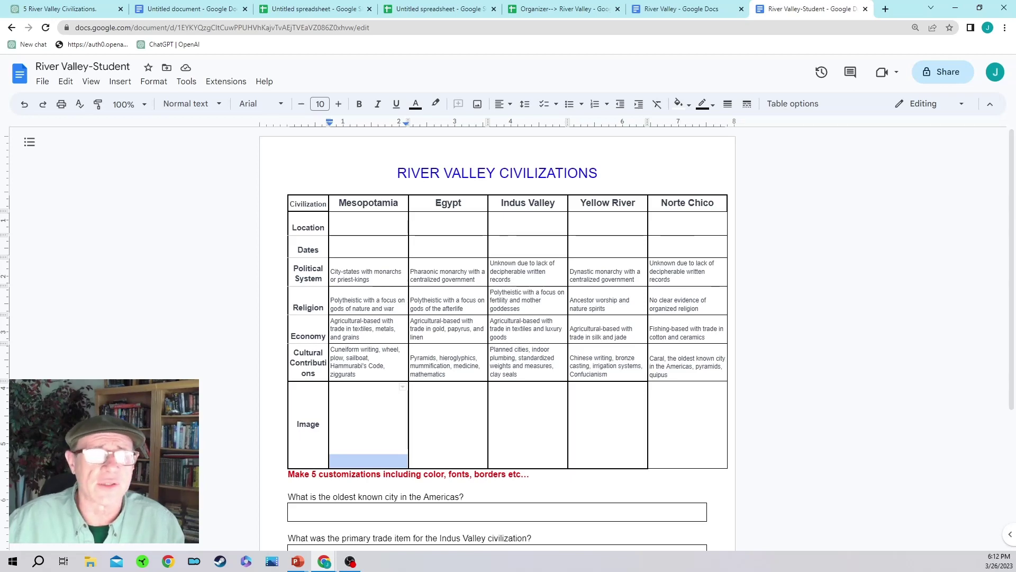
{"action": "scroll", "coordinate": [498, 339], "scroll_direction": "down", "scroll_amount": 1}
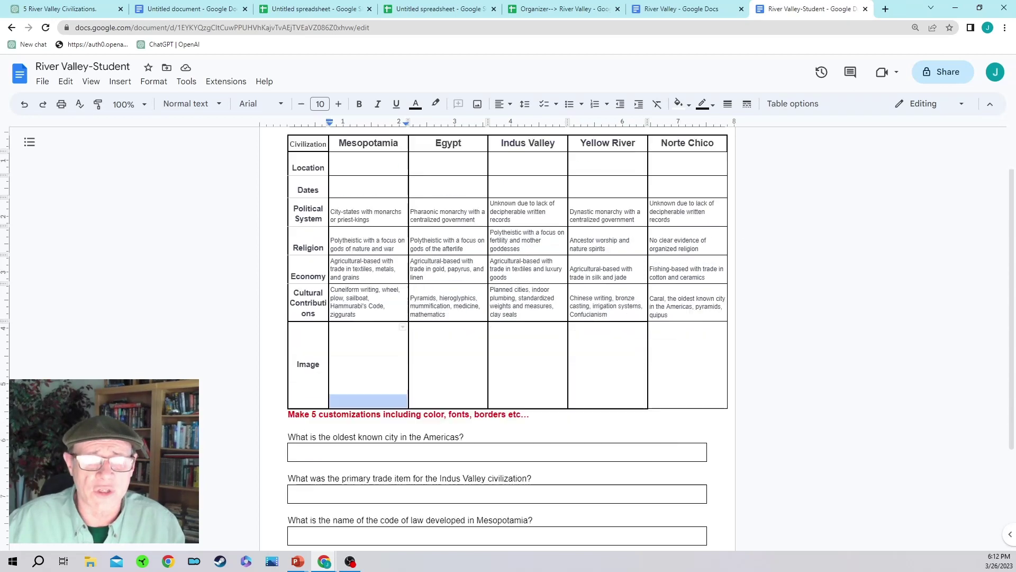
{"action": "scroll", "coordinate": [498, 339], "scroll_direction": "down", "scroll_amount": 2}
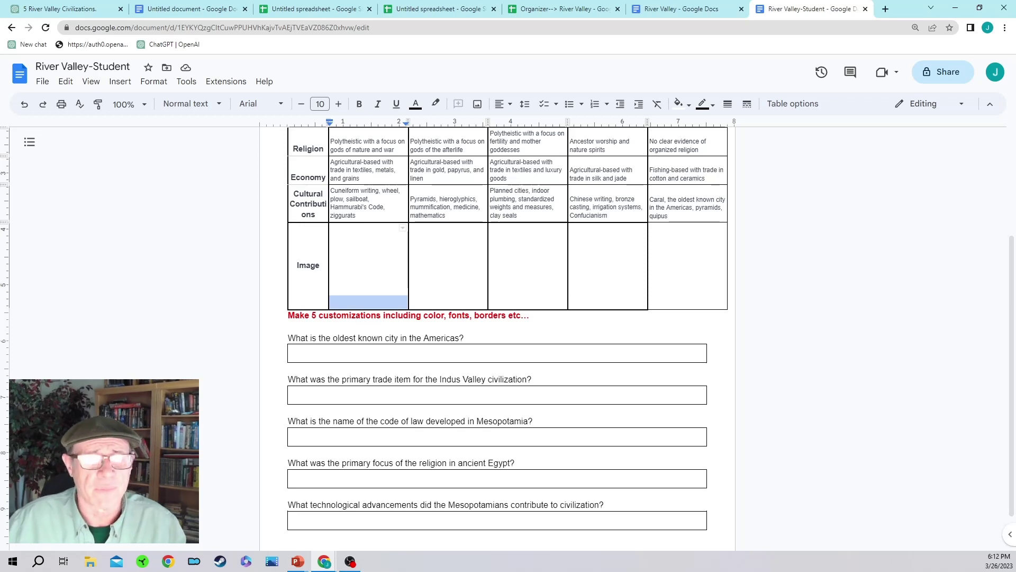
{"action": "scroll", "coordinate": [497, 339], "scroll_direction": "up", "scroll_amount": 3}
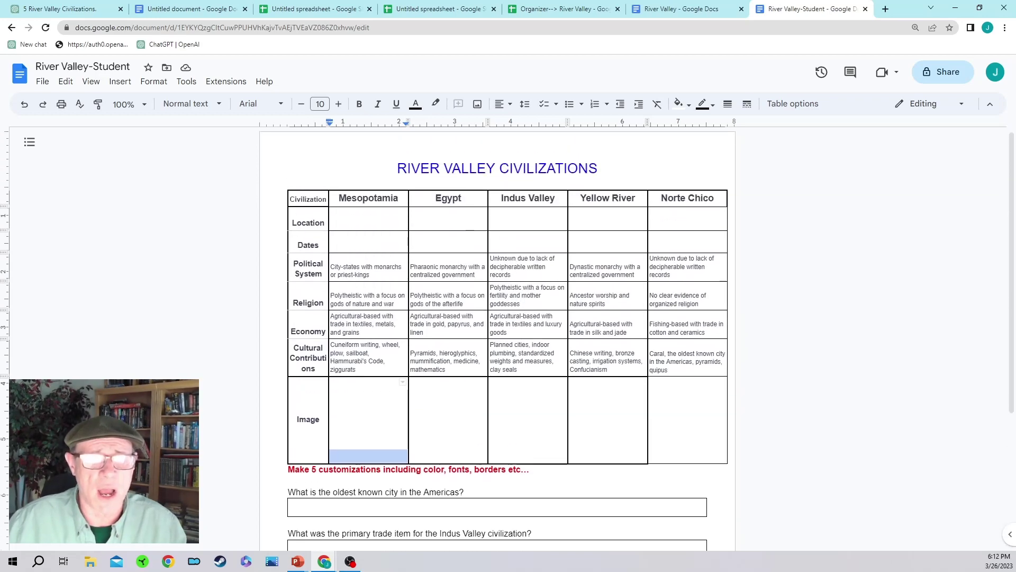
{"action": "scroll", "coordinate": [498, 339], "scroll_direction": "down", "scroll_amount": 4}
{"action": "scroll", "coordinate": [498, 339], "scroll_direction": "up", "scroll_amount": 4}
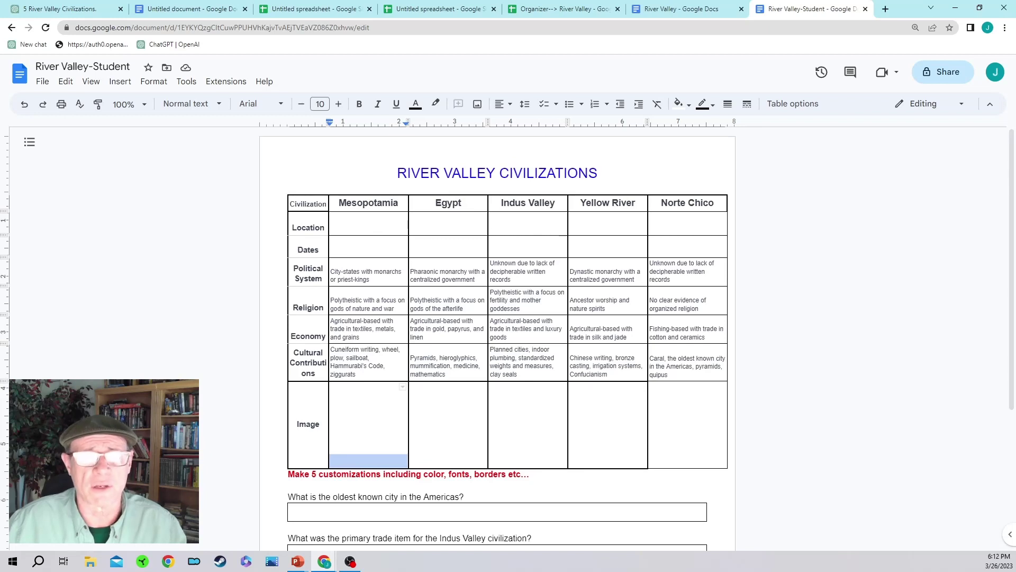